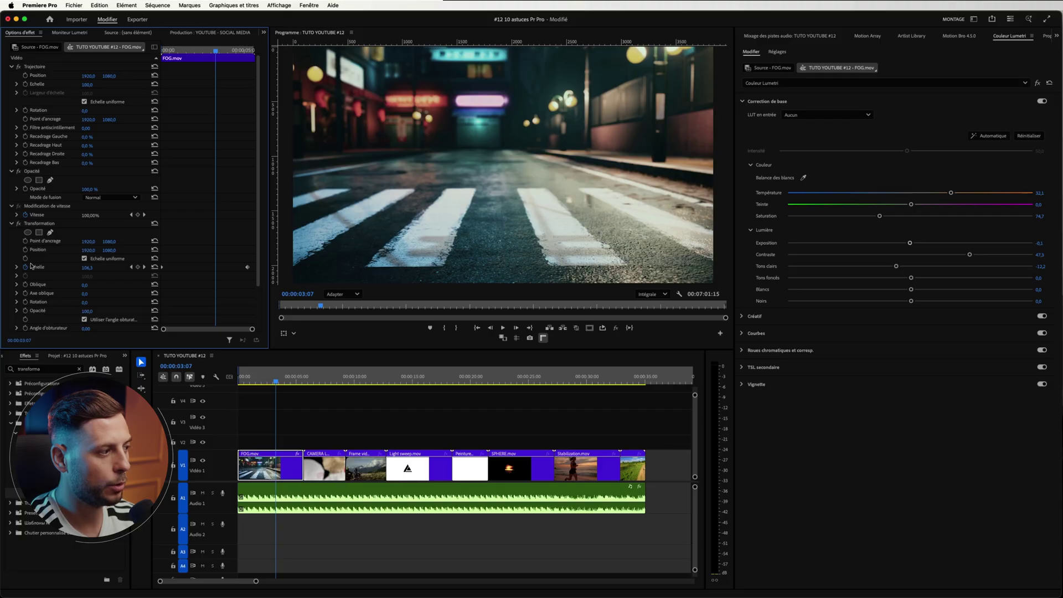
Collapse the Transformation effect settings of the FOG.mov clip and copy that clip from the timeline
{"action": "left_click", "coordinate": [11, 224]}
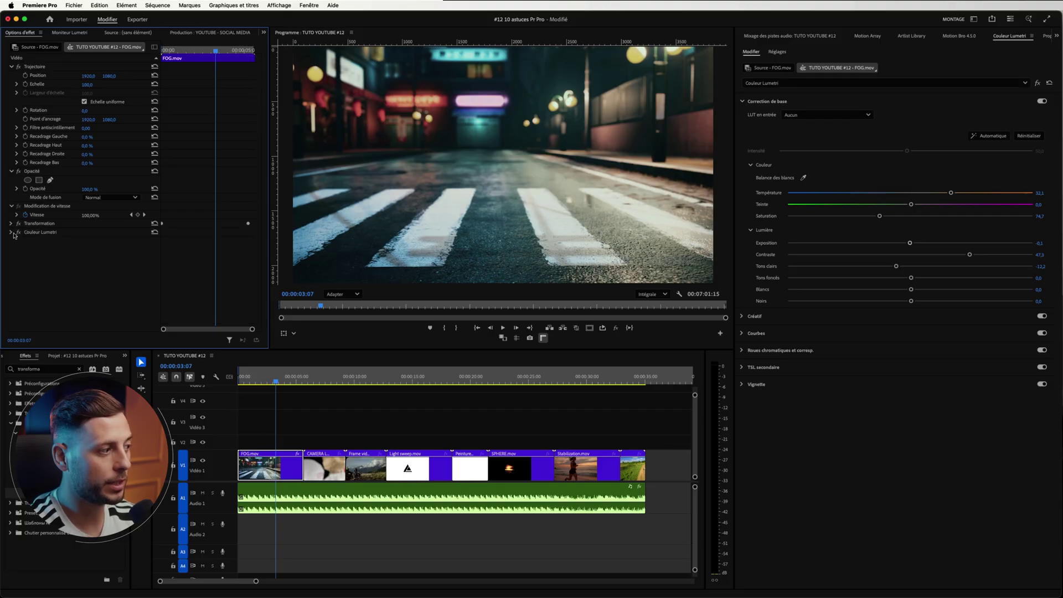
{"action": "left_click", "coordinate": [11, 232]}
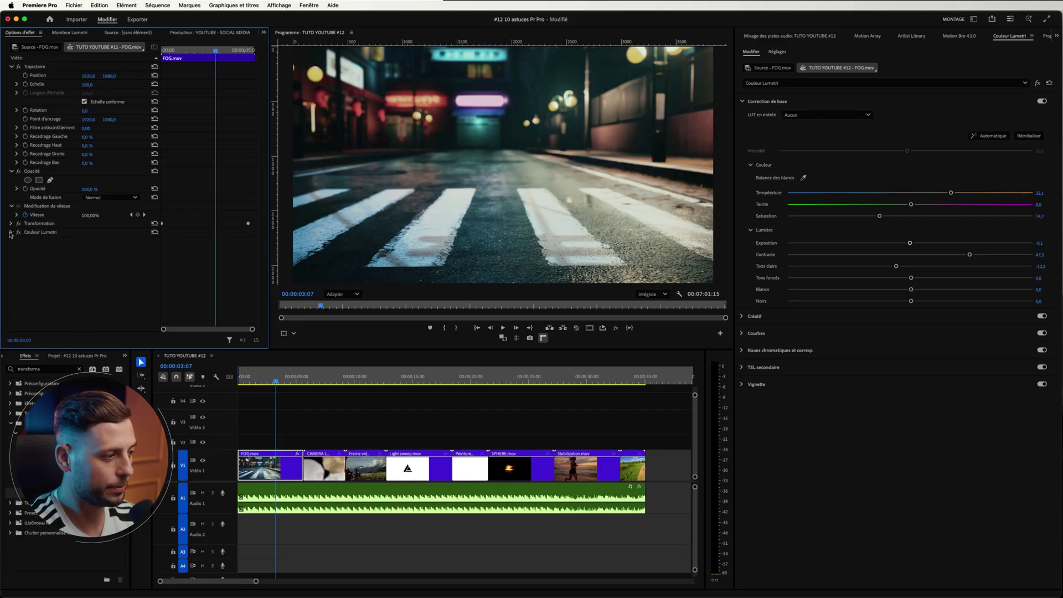
{"action": "left_click_drag", "start_coordinate": [292, 377], "coordinate": [331, 380]}
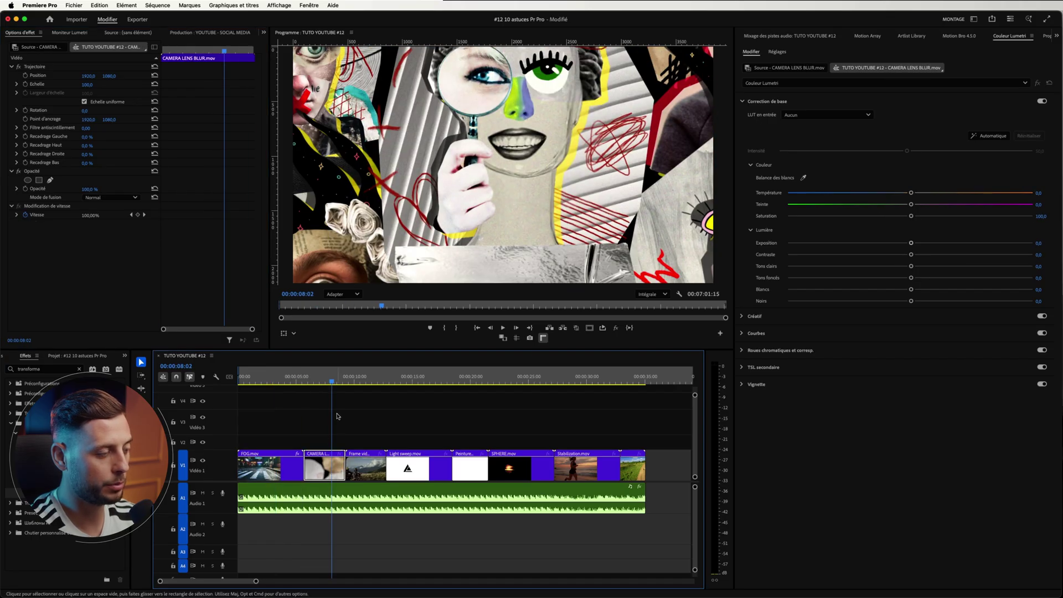
{"action": "left_click", "coordinate": [262, 378]}
{"action": "key", "text": "super+c"}
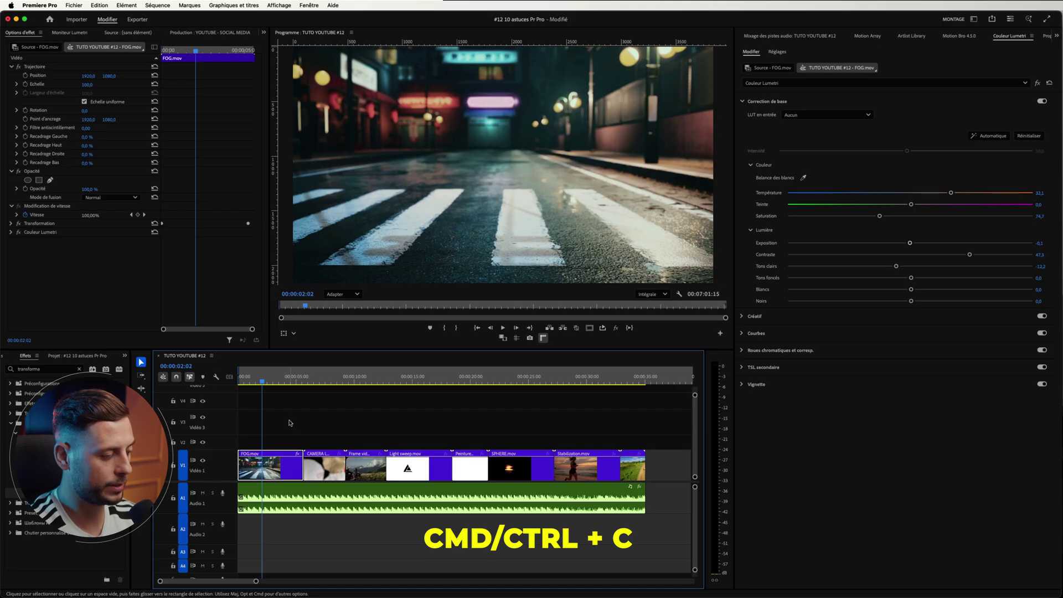
Paste the copied attributes onto the CAMERA LENS BLUR.mov clip without Couleur Lumetri, and preview the clip by scrubbing
{"action": "left_click_drag", "start_coordinate": [299, 379], "coordinate": [316, 407]}
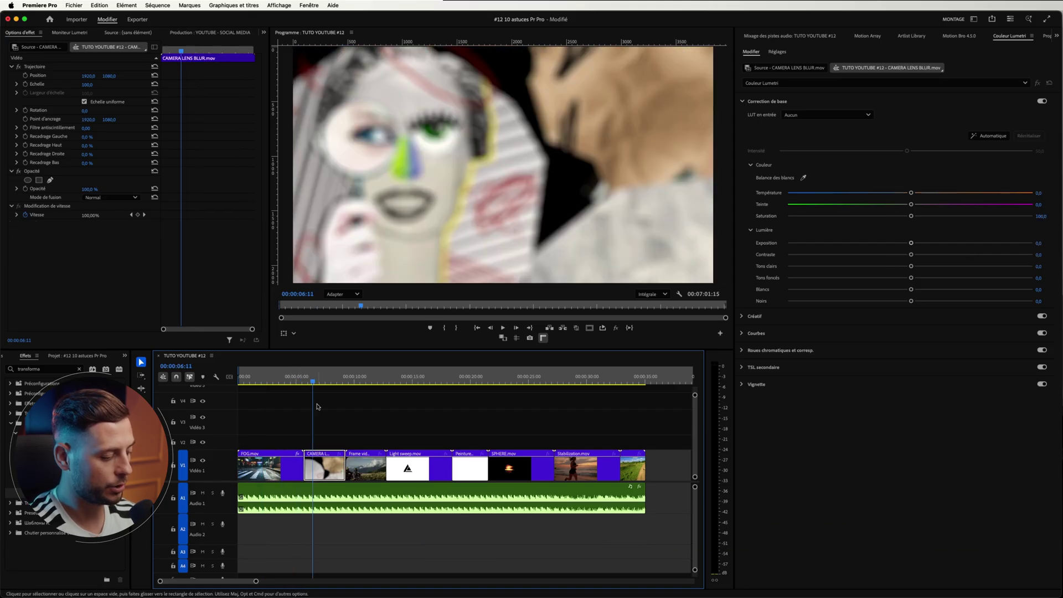
{"action": "key", "text": "super+alt+v"}
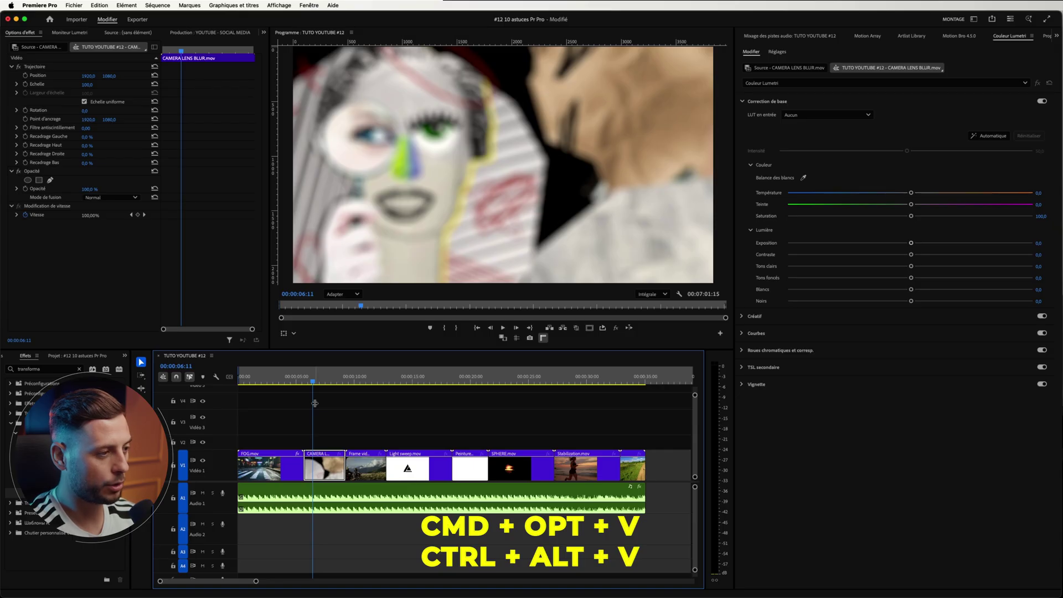
{"action": "key", "text": "super+alt+v"}
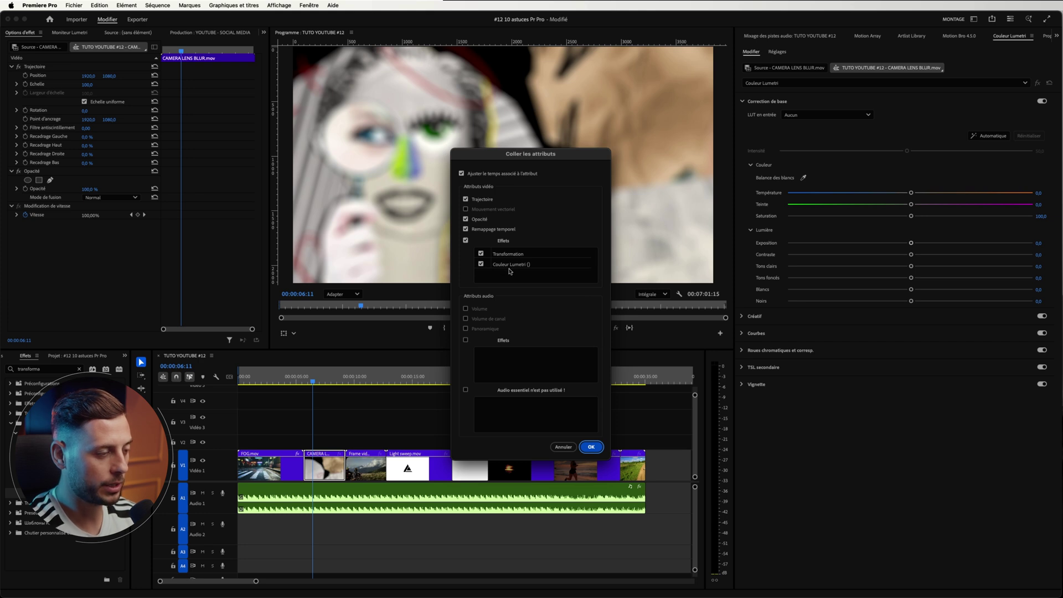
{"action": "left_click", "coordinate": [480, 264]}
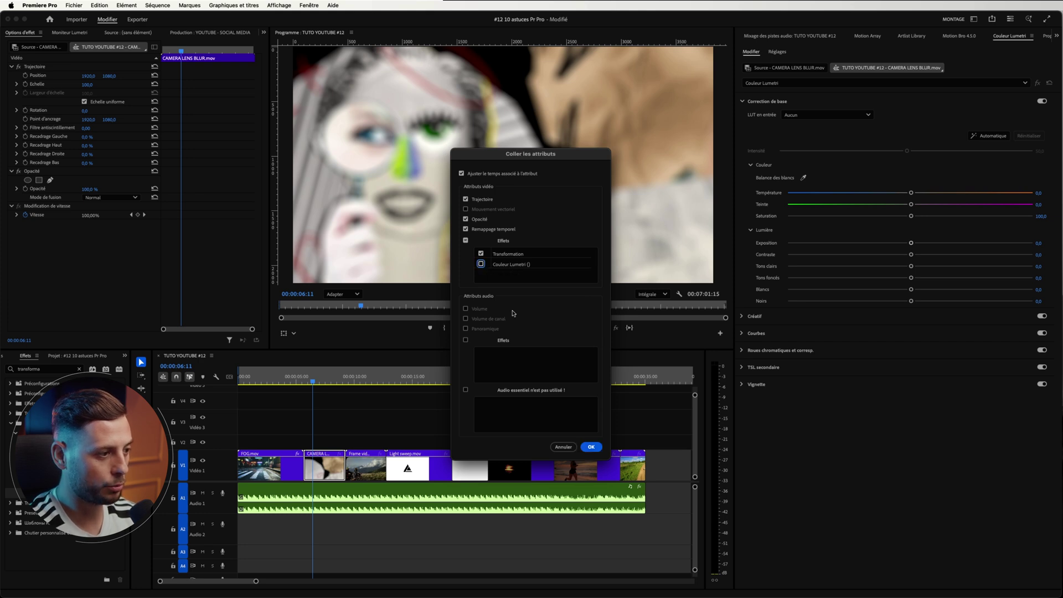
{"action": "left_click", "coordinate": [591, 447]}
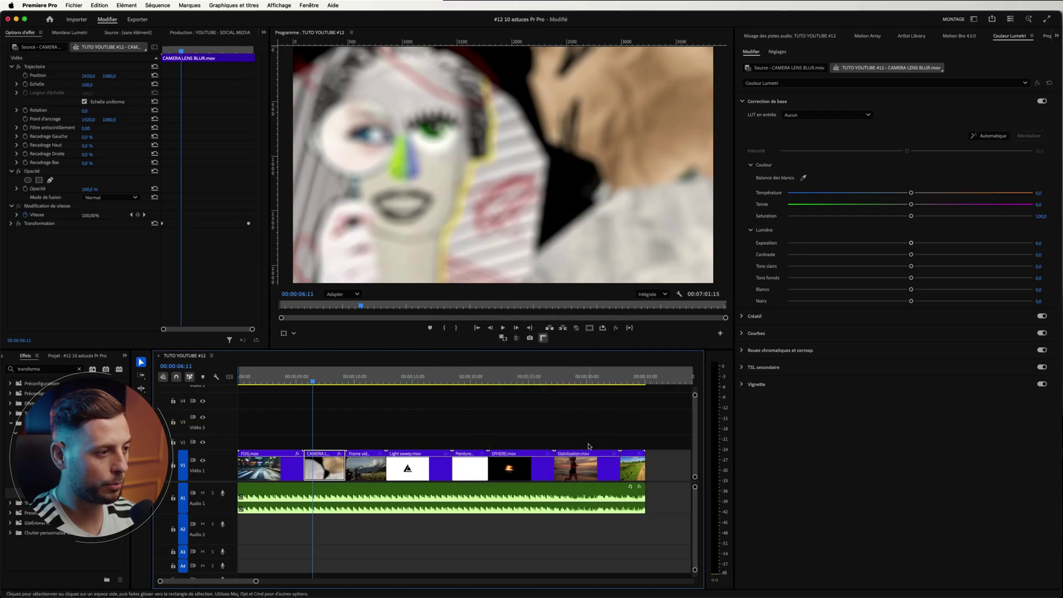
{"action": "left_click", "coordinate": [316, 378]}
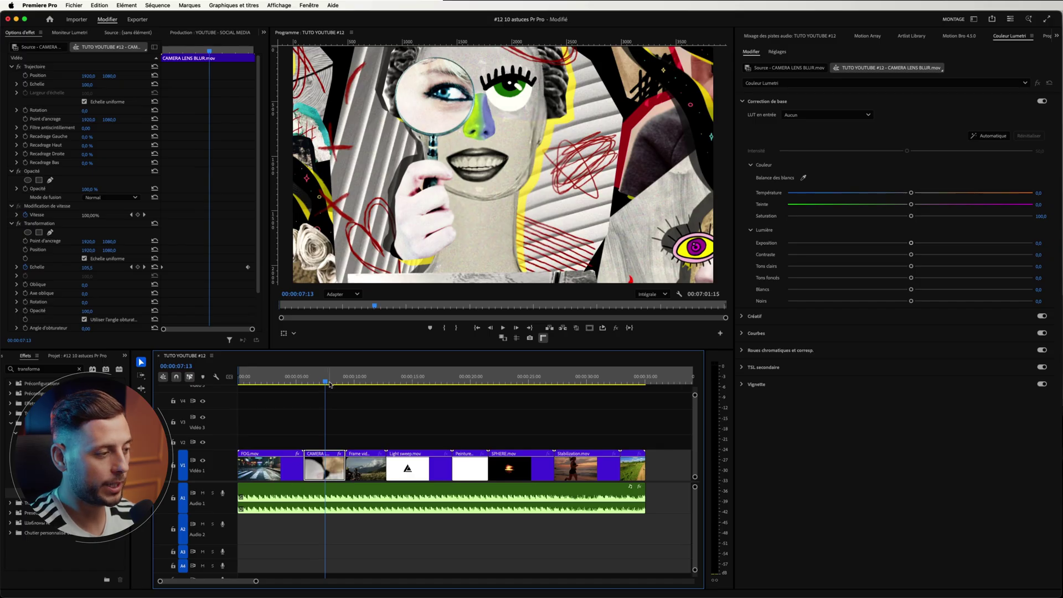
{"action": "left_click_drag", "start_coordinate": [329, 384], "coordinate": [340, 383]}
Add an orange sequence marker named "CECI EST UN NOM" at 00:00:08:20 with duration 3000, and fit its range to the Frame vidéo clip
{"action": "left_click", "coordinate": [674, 468]}
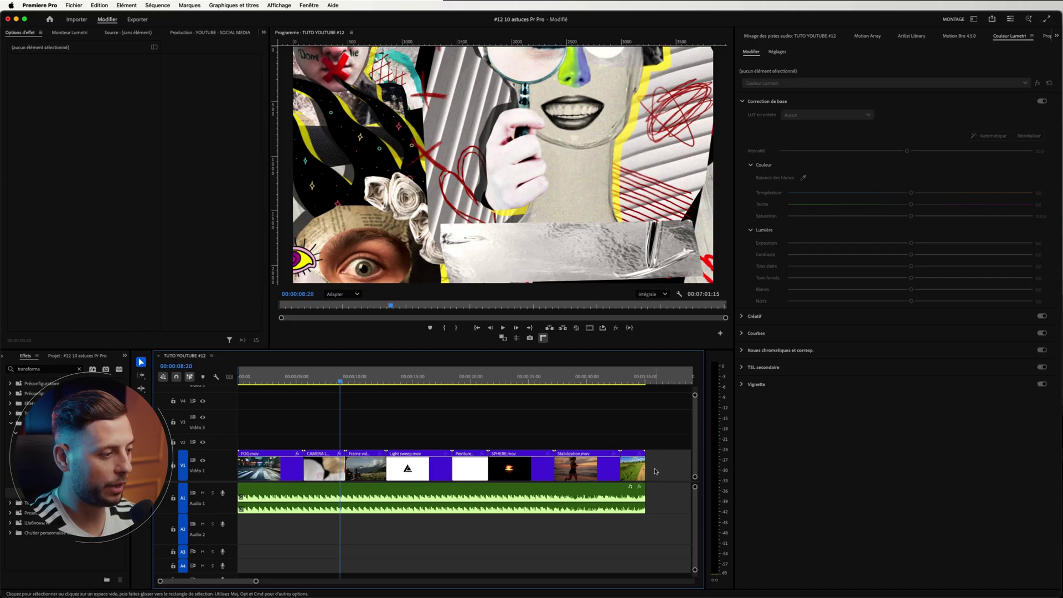
{"action": "key", "text": "m"}
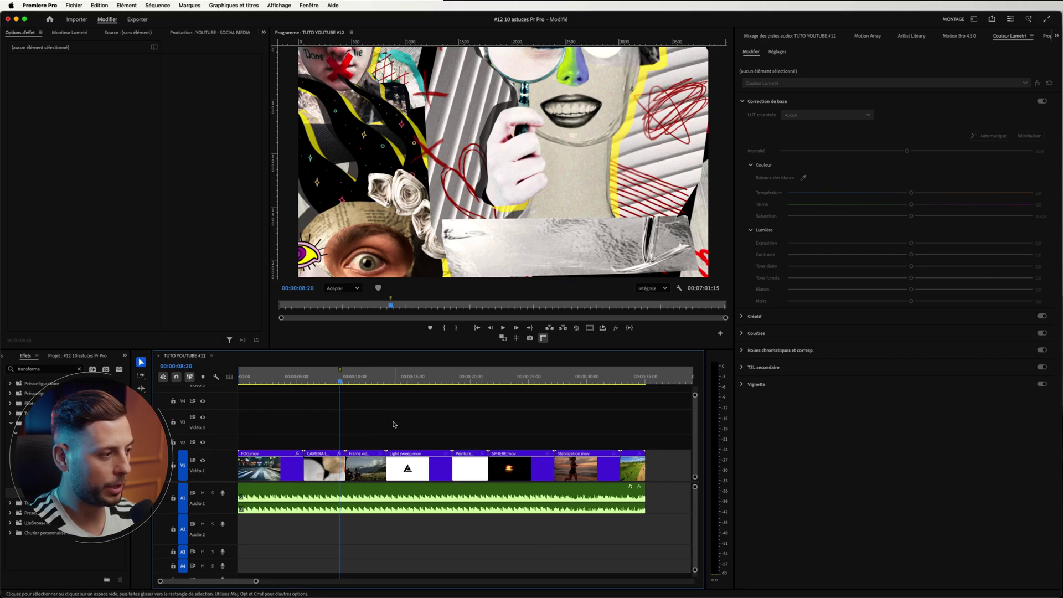
{"action": "double_click", "coordinate": [340, 369]}
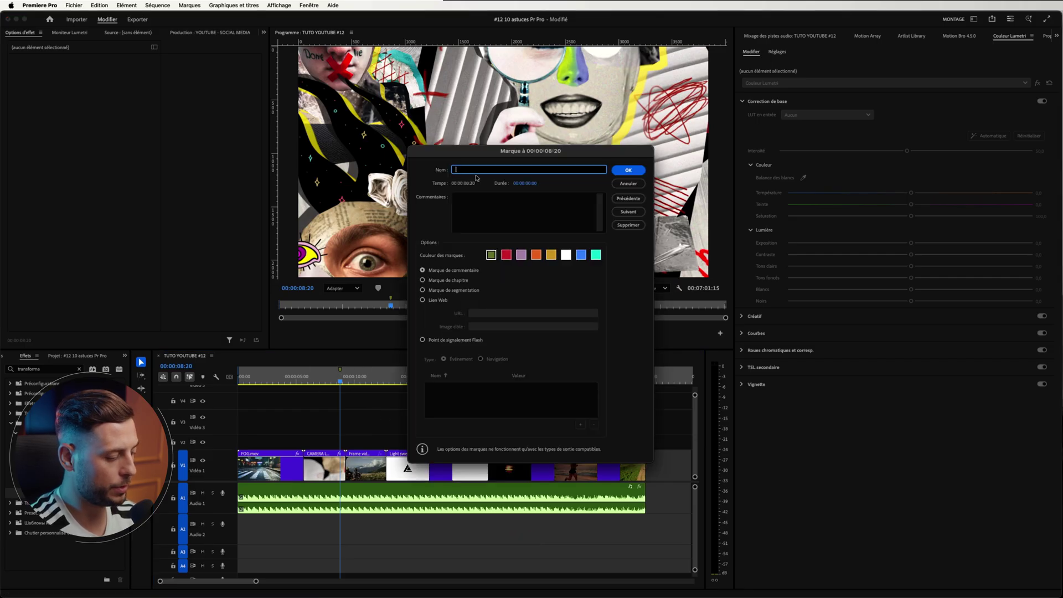
{"action": "type", "text": "CECI EST UN NOM"}
{"action": "left_click", "coordinate": [533, 258]}
{"action": "left_click", "coordinate": [531, 182]}
{"action": "left_click", "coordinate": [531, 182]}
{"action": "type", "text": "3000"}
{"action": "key", "text": "Return"}
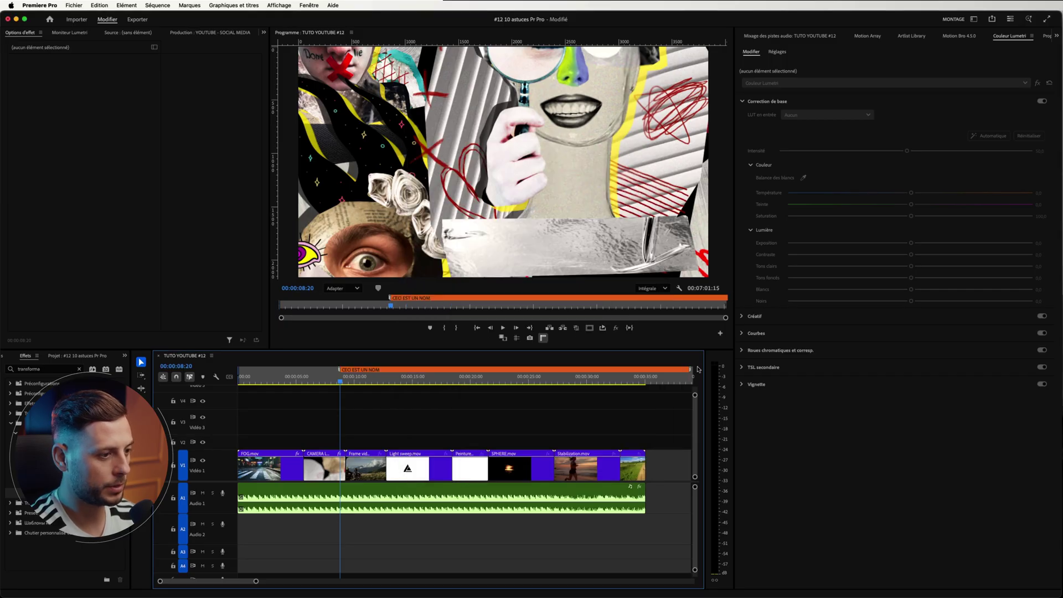
{"action": "mouse_move", "coordinate": [690, 372]}
{"action": "left_mouse_down"}
{"action": "mouse_move", "coordinate": [413, 395]}
{"action": "mouse_move", "coordinate": [377, 397]}
{"action": "mouse_move", "coordinate": [357, 376]}
{"action": "mouse_move", "coordinate": [357, 387]}
{"action": "left_mouse_up"}
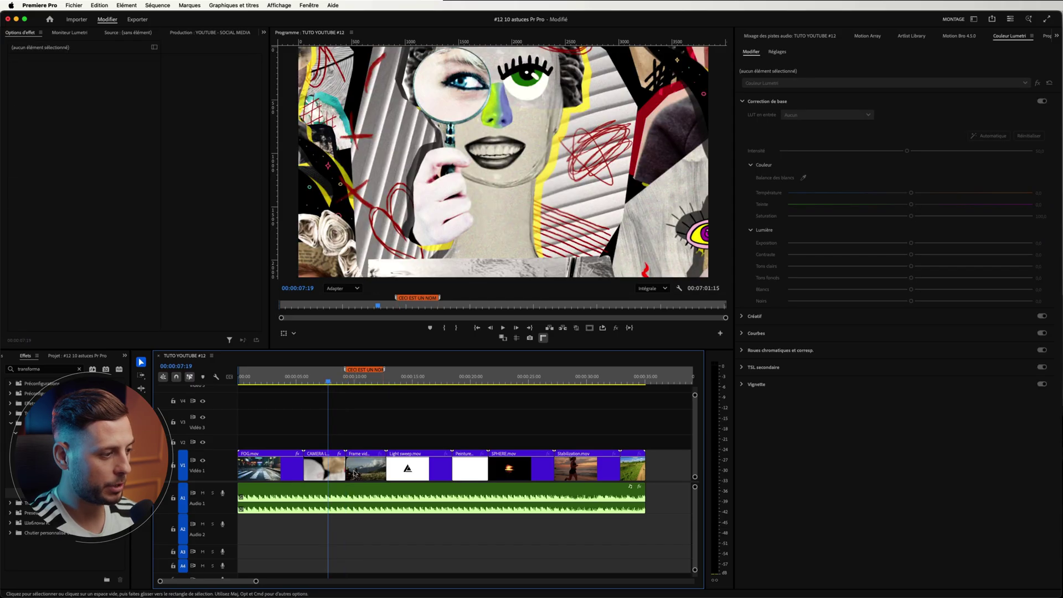
Cut the CAMERA LENS BLUR clip at 00:00:07:19 and ripple delete the part after the cut
{"action": "left_click", "coordinate": [337, 475]}
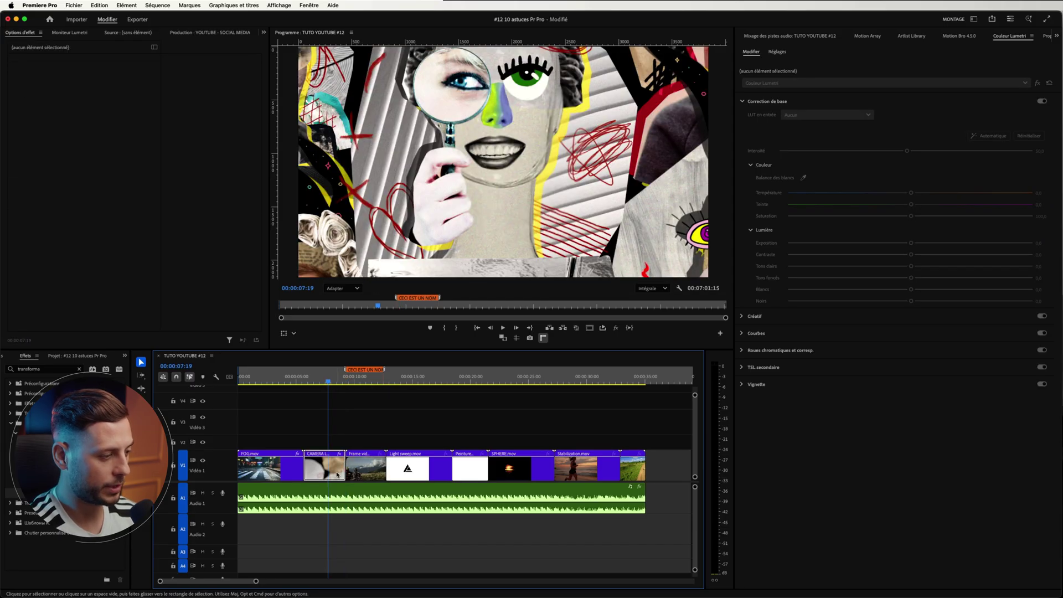
{"action": "key", "text": "super+k"}
{"action": "left_click", "coordinate": [338, 475]}
{"action": "key", "text": "shift+Delete"}
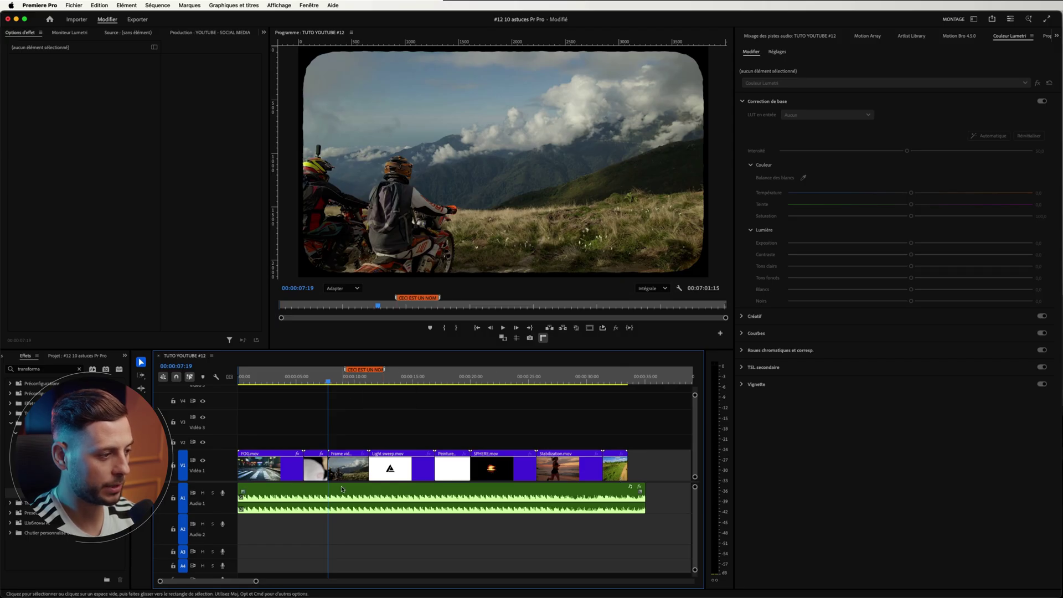
Enable "Les marques suivent la séquence" and move the orange marker to the start of the Frame vidéo clip
{"action": "left_click", "coordinate": [189, 6]}
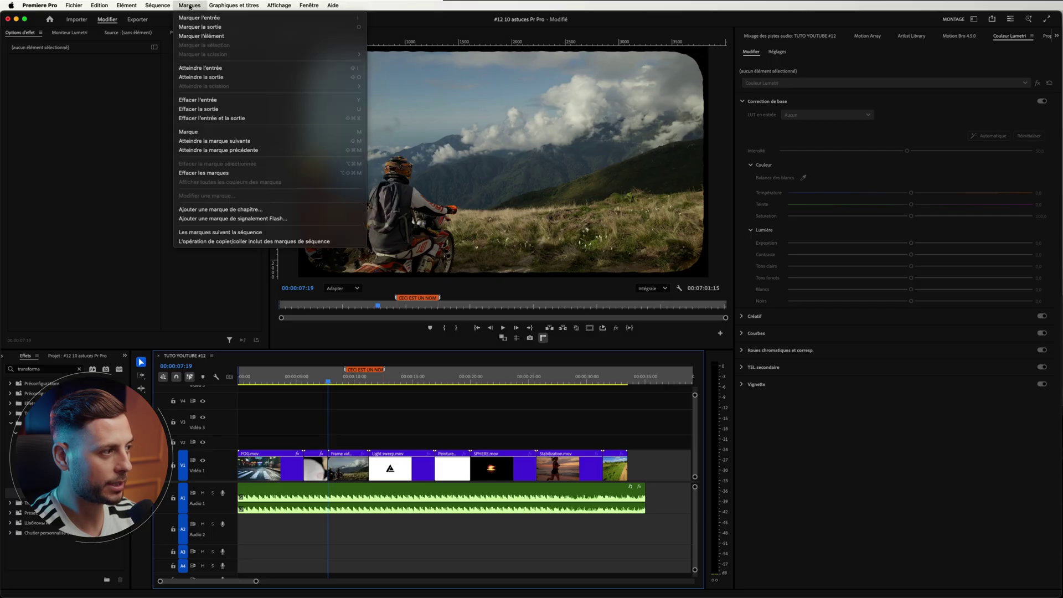
{"action": "left_click", "coordinate": [223, 232]}
{"action": "left_click_drag", "start_coordinate": [369, 370], "coordinate": [351, 372]}
Cut the FOG.mov clip near its middle and ripple delete the part after the cut
{"action": "left_click", "coordinate": [281, 467]}
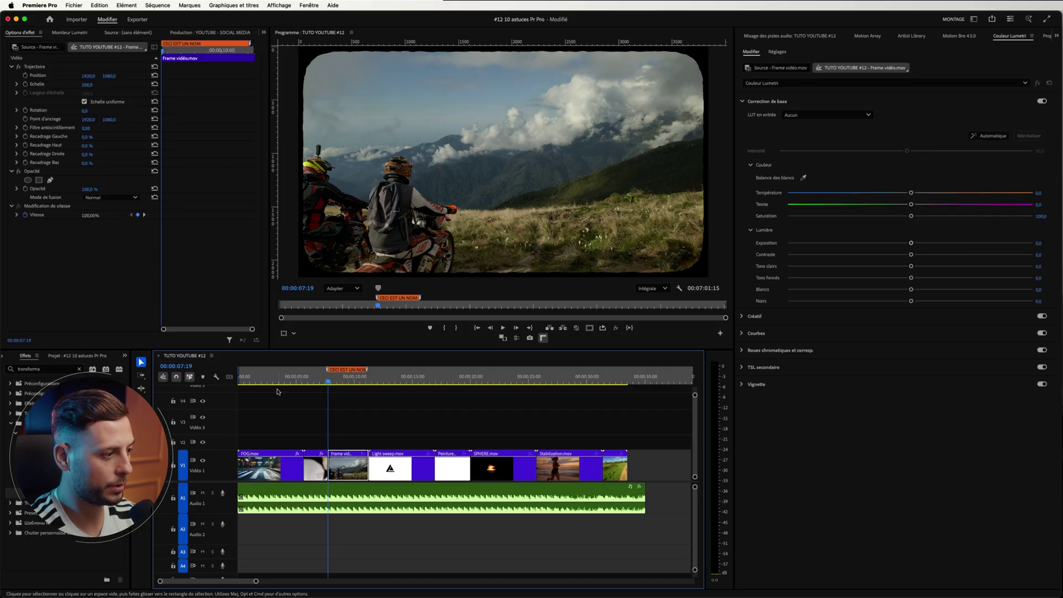
{"action": "key", "text": "super+k"}
{"action": "left_click", "coordinate": [286, 470]}
{"action": "key", "text": "shift+Delete"}
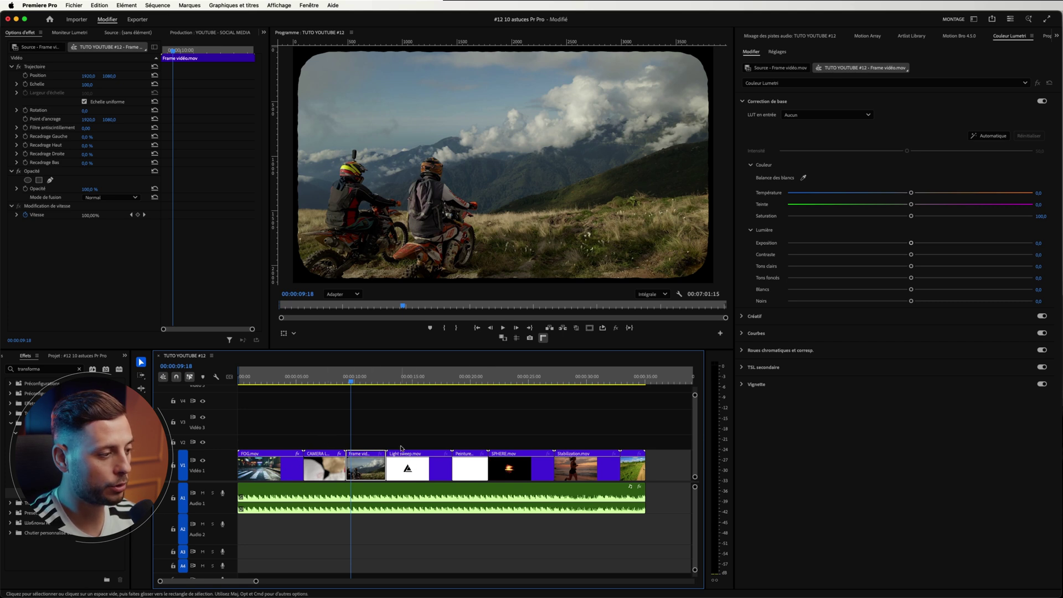
Assign the Vert label colour to the Frame vidéo.mov clip and keep that clip selected
{"action": "right_click", "coordinate": [365, 469]}
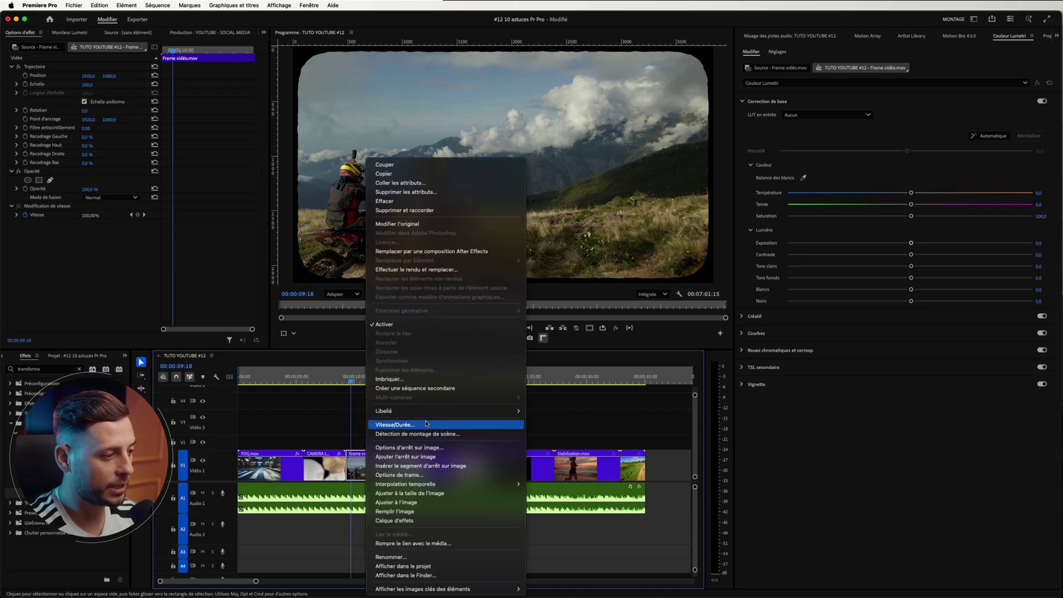
{"action": "mouse_move", "coordinate": [407, 412]}
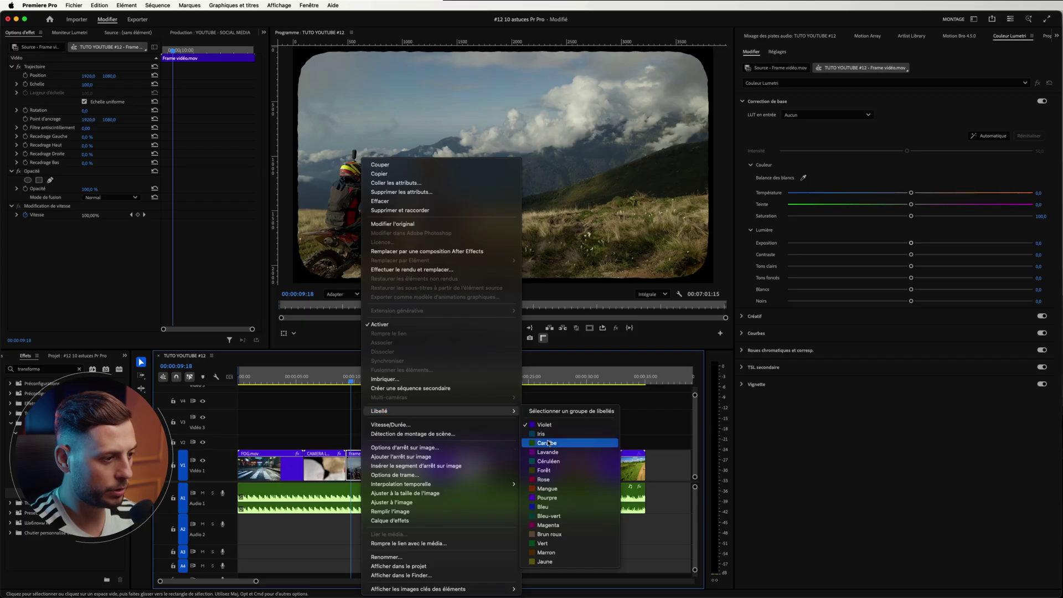
{"action": "left_click", "coordinate": [540, 545]}
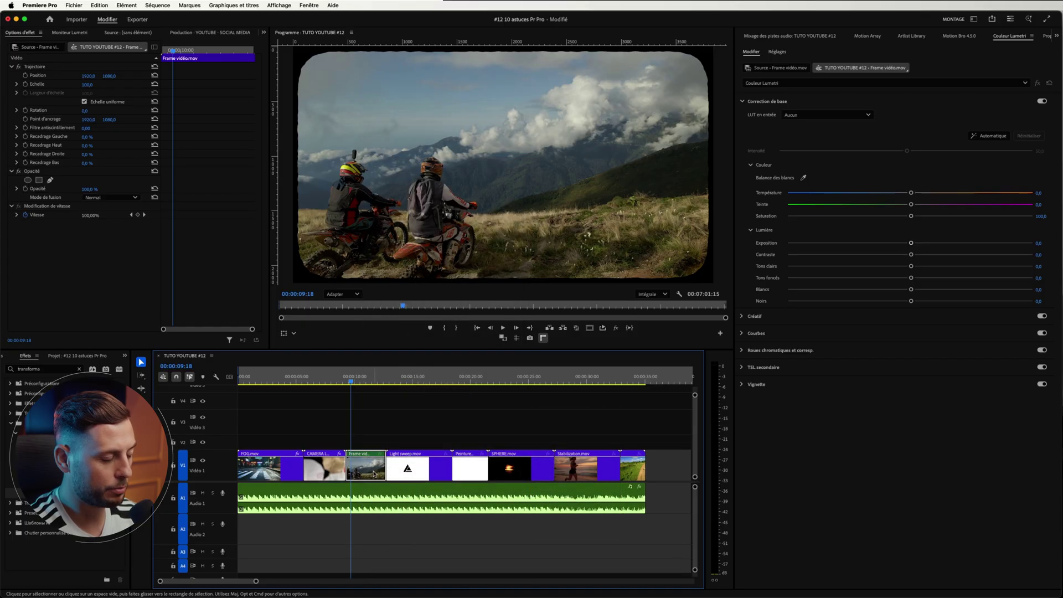
{"action": "left_click", "coordinate": [385, 430]}
{"action": "left_click", "coordinate": [369, 469]}
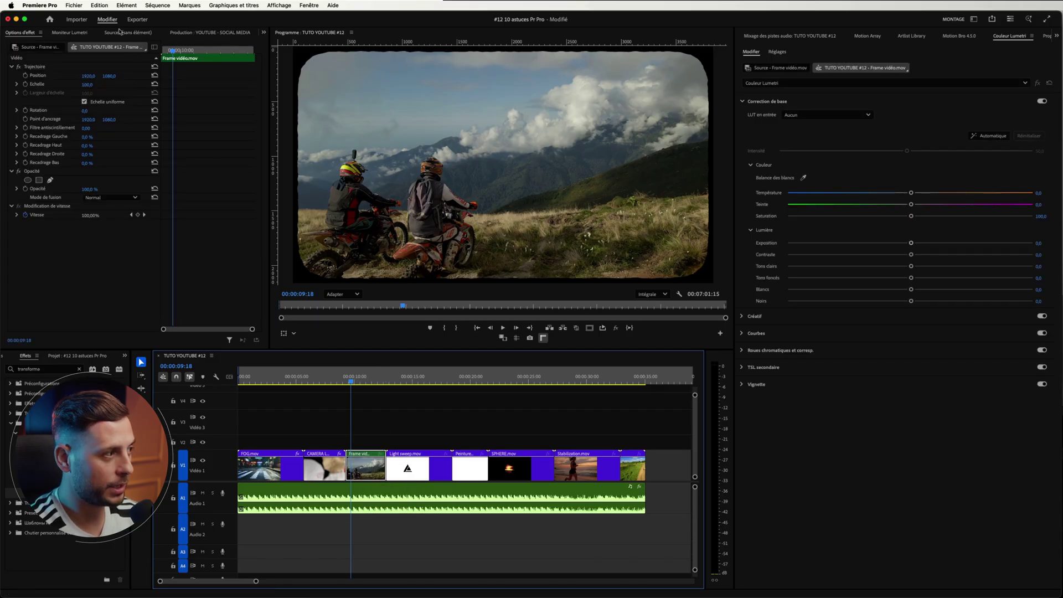
Search the keyboard shortcuts for "libellé" and look through the shortcuts assigned to the label colours
{"action": "left_click", "coordinate": [50, 5]}
{"action": "left_click", "coordinate": [44, 45]}
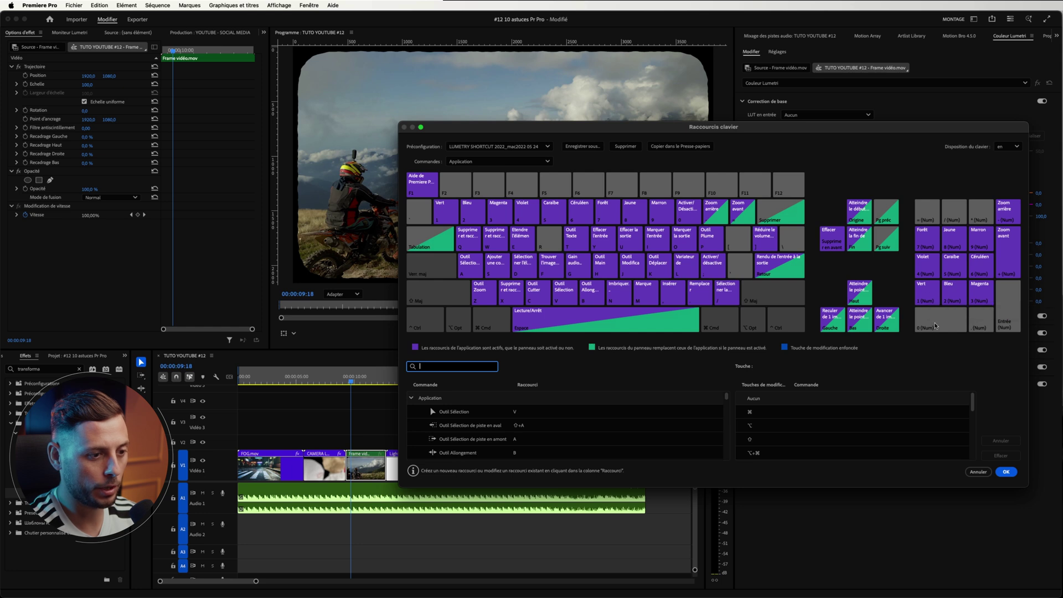
{"action": "left_click", "coordinate": [468, 366]}
{"action": "type", "text": "libe"}
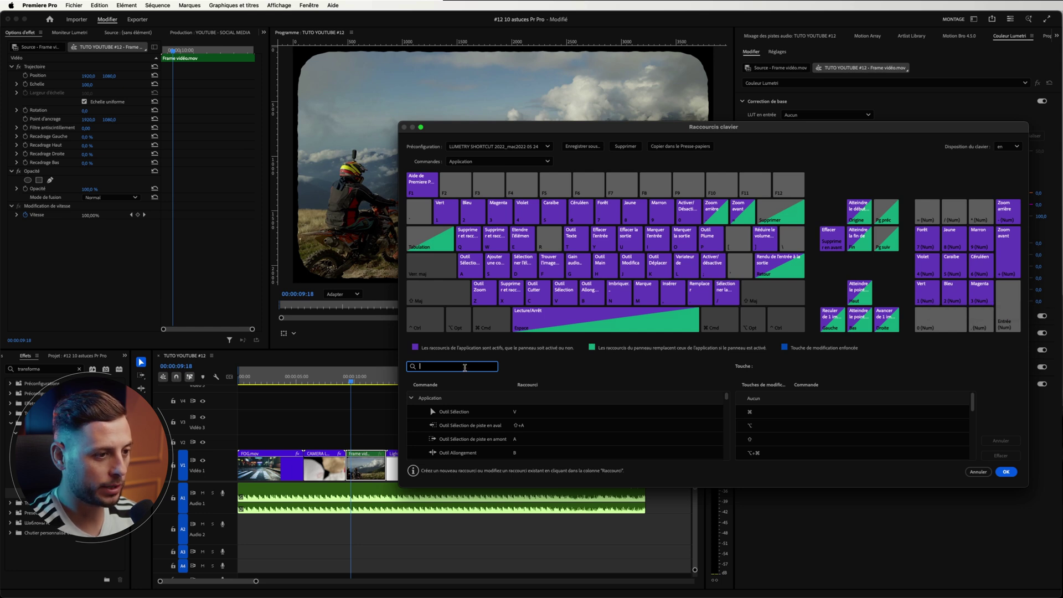
{"action": "type", "text": "llé"}
{"action": "scroll", "coordinate": [725, 441], "scroll_direction": "down", "scroll_amount": 5}
{"action": "left_click_drag", "start_coordinate": [725, 441], "coordinate": [725, 445]}
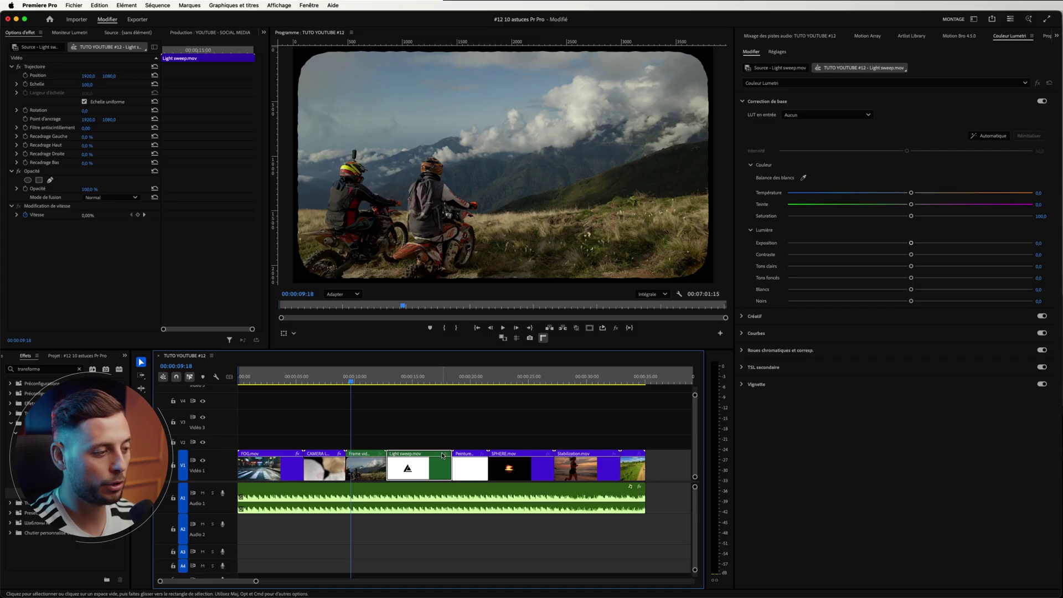
Adjust the colour of the Lavande label in the Libellés preferences
{"action": "left_click", "coordinate": [39, 5]}
{"action": "mouse_move", "coordinate": [50, 34]}
{"action": "left_click", "coordinate": [135, 122]}
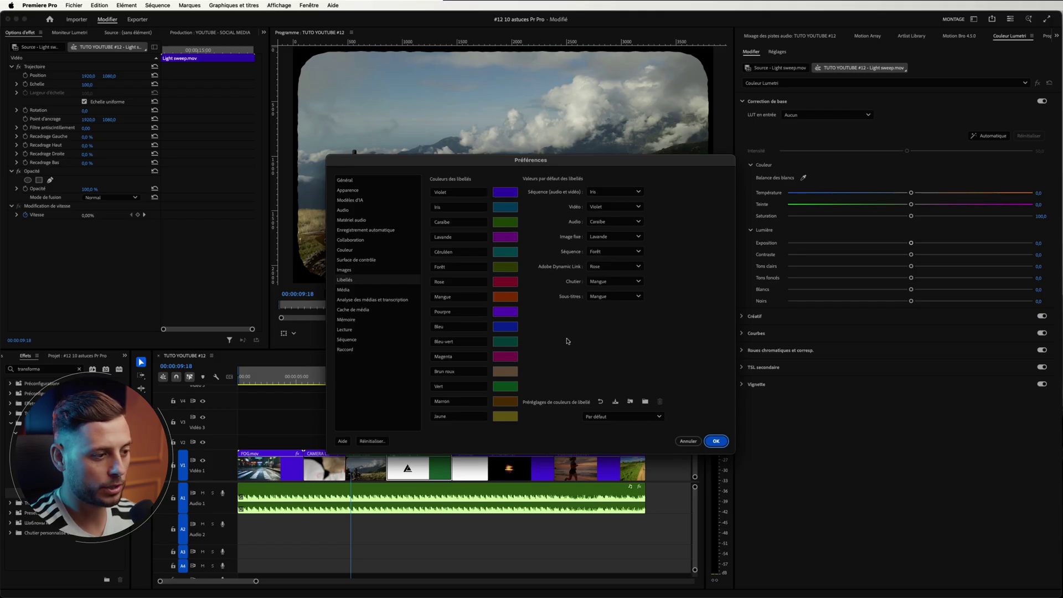
{"action": "left_click", "coordinate": [471, 241]}
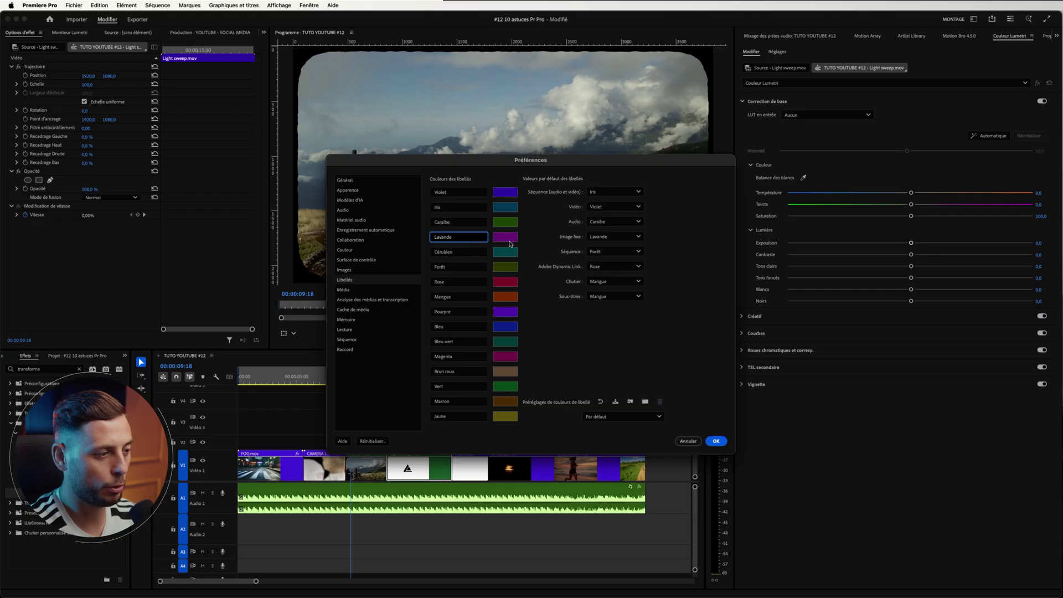
{"action": "left_click", "coordinate": [509, 244]}
{"action": "left_click_drag", "start_coordinate": [515, 288], "coordinate": [469, 332]}
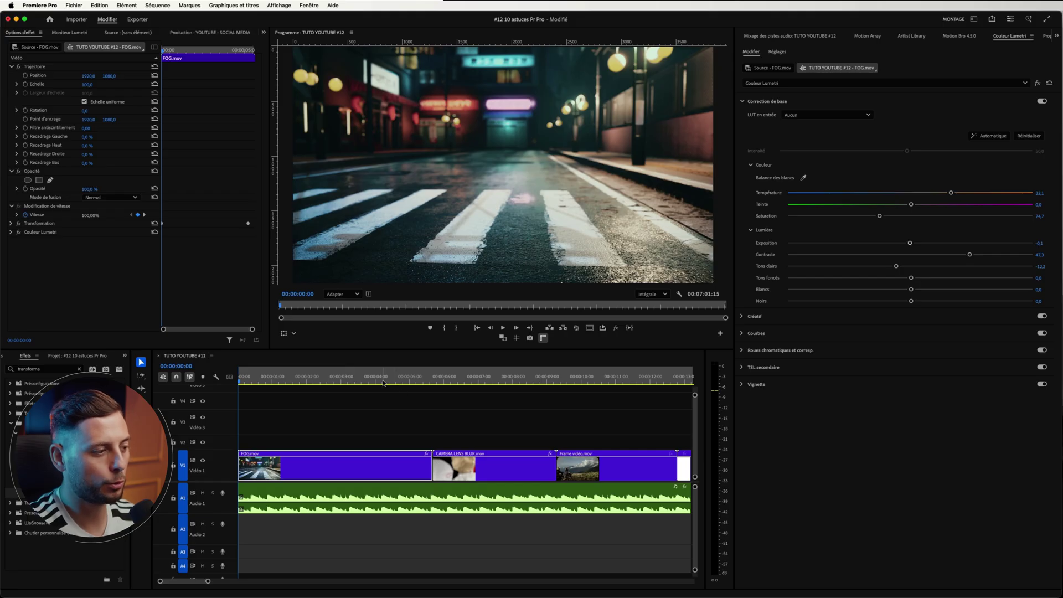
Play the zoomed-in sequence from the Frame vidéo clip into the Light sweep clip to watch how the timeline scrolls
{"action": "left_click_drag", "start_coordinate": [383, 382], "coordinate": [679, 404]}
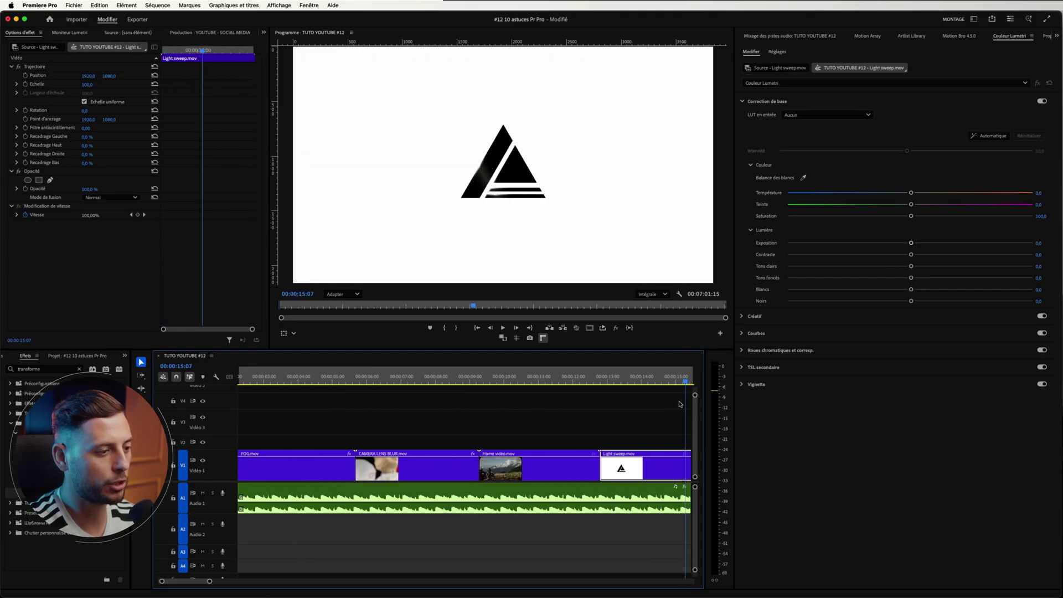
{"action": "left_click", "coordinate": [576, 381]}
{"action": "key", "text": "space"}
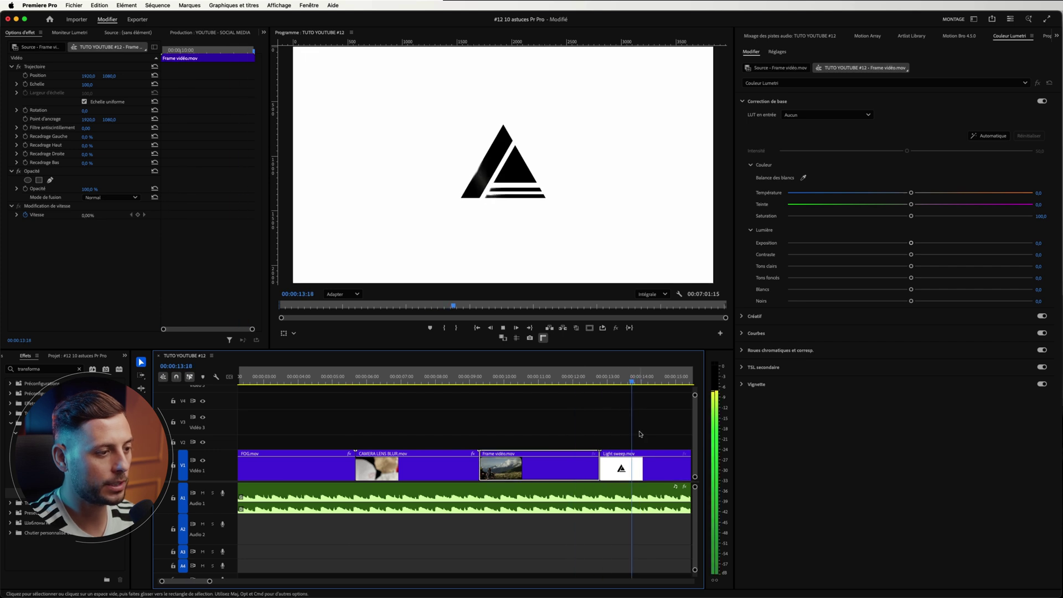
{"action": "key", "text": "space"}
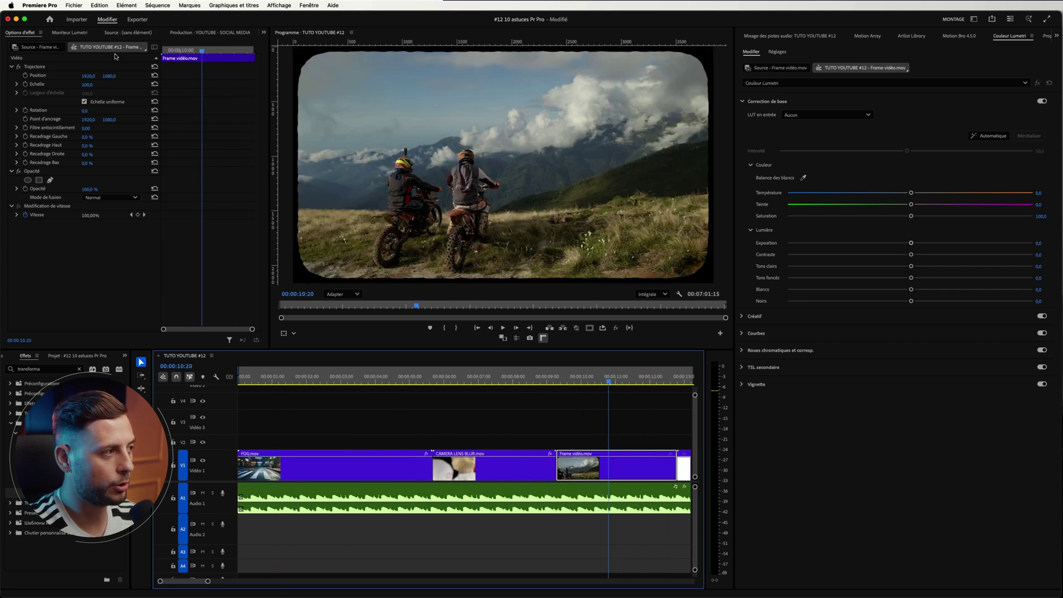
Check the automatic playback scrolling option in the Séquence preferences, cancel the dialog, and place the playhead at 00:00:10:10
{"action": "left_click", "coordinate": [47, 6]}
{"action": "mouse_move", "coordinate": [46, 32]}
{"action": "left_click", "coordinate": [166, 178]}
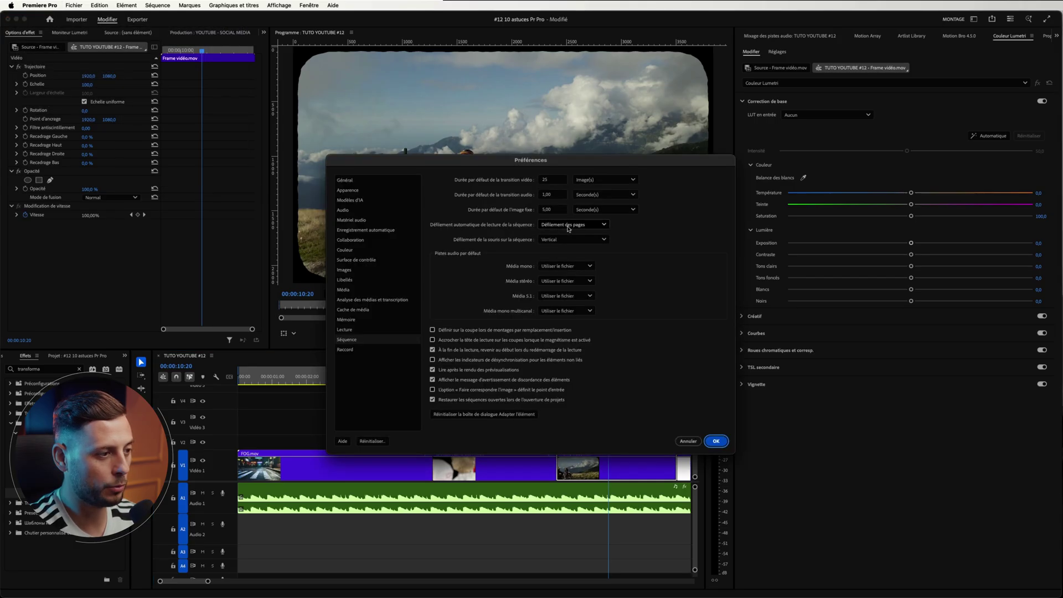
{"action": "left_click", "coordinate": [689, 441]}
{"action": "left_click", "coordinate": [594, 380]}
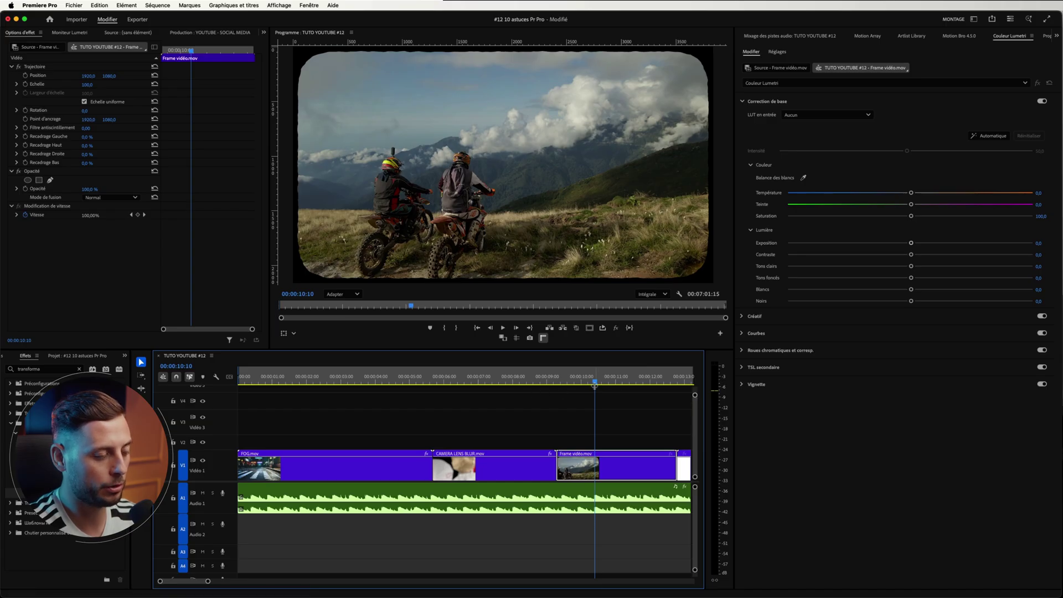
Play the sequence from 00:00:10:10 into the Light sweep clip to watch the timeline scroll, and reposition the playhead at 00:00:11:17
{"action": "key", "text": "space"}
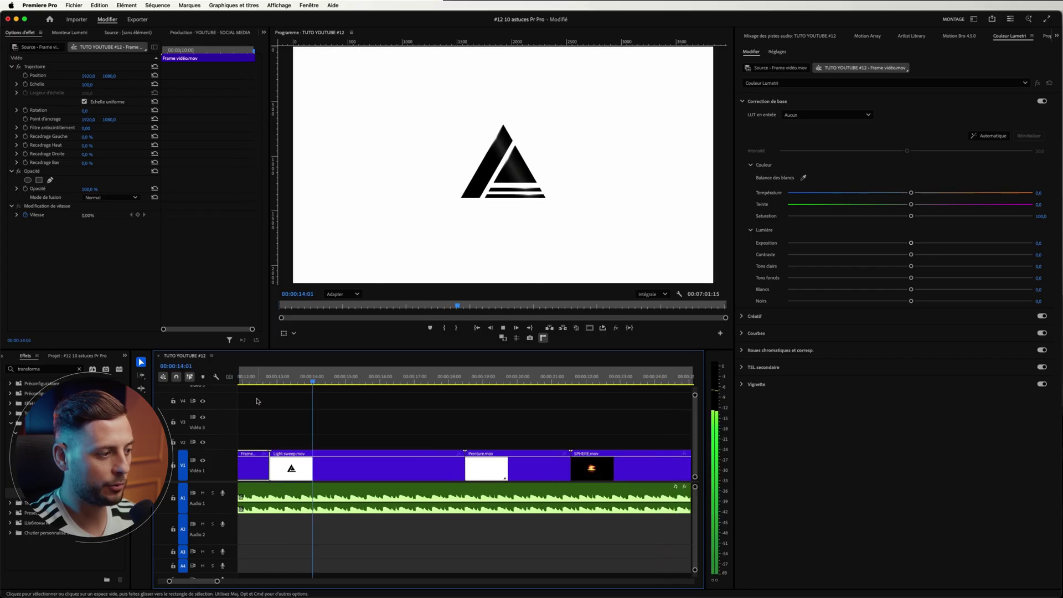
{"action": "left_click", "coordinate": [654, 379]}
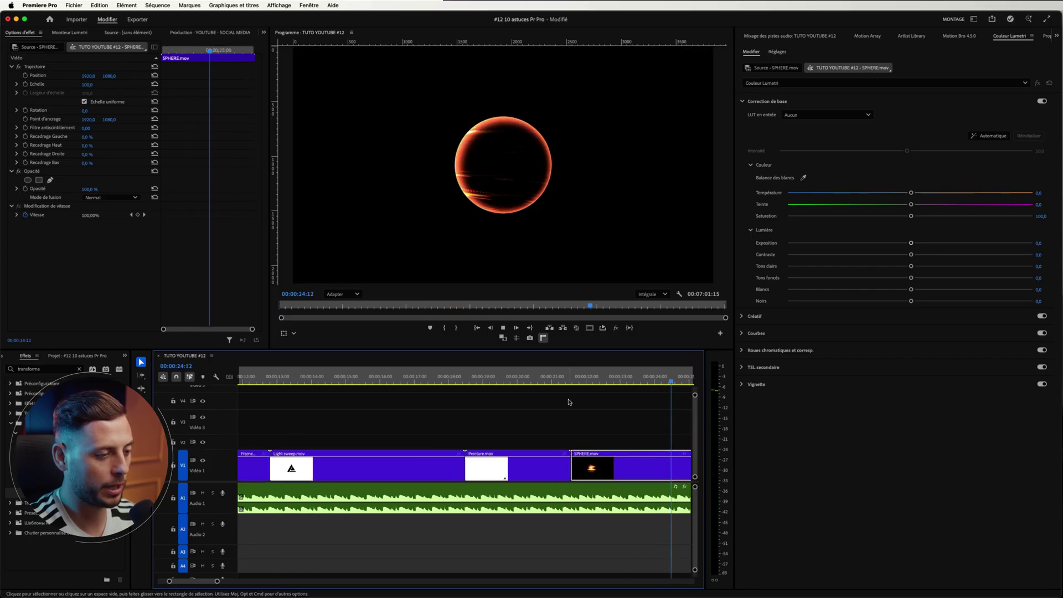
{"action": "key", "text": "Home"}
{"action": "left_click_drag", "start_coordinate": [145, 376], "coordinate": [638, 394]}
Set automatic playback scrolling to Sans défilement in the Séquence preferences and confirm
{"action": "left_click", "coordinate": [37, 6]}
{"action": "mouse_move", "coordinate": [63, 32]}
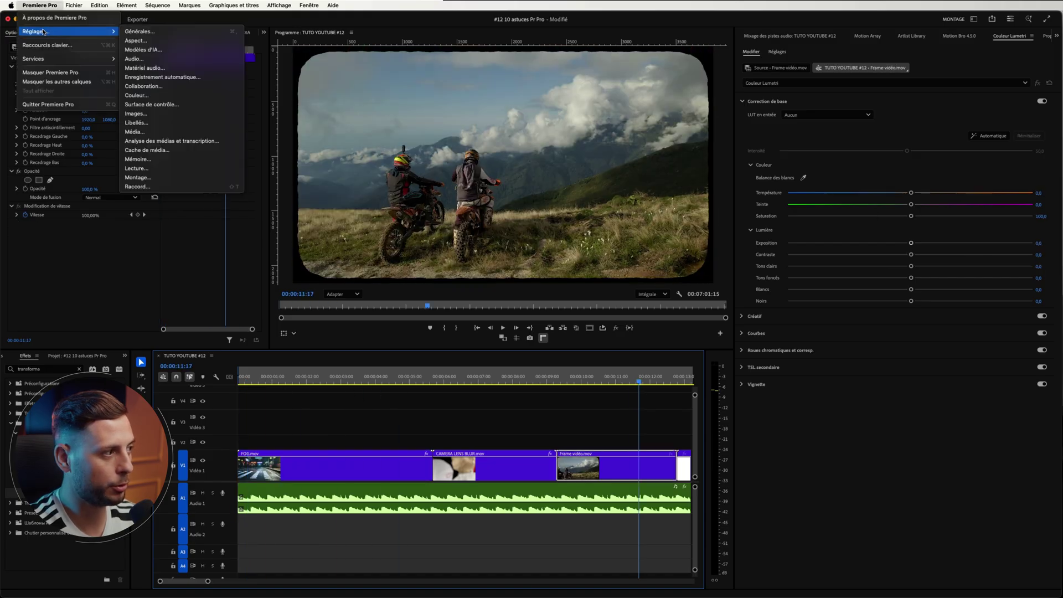
{"action": "left_click", "coordinate": [149, 177]}
{"action": "left_click", "coordinate": [579, 225]}
{"action": "left_click", "coordinate": [579, 238]}
{"action": "left_click", "coordinate": [716, 441]}
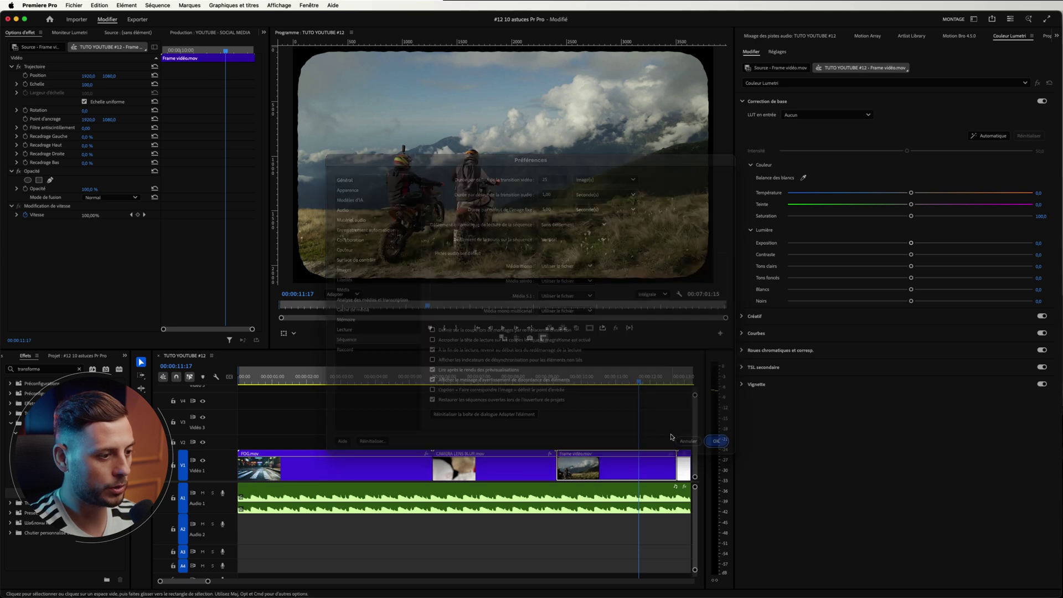
Play the sequence from the Frame vidéo clip into the Light sweep clip to check playback with scrolling disabled, and stop
{"action": "left_click", "coordinate": [635, 382]}
{"action": "key", "text": "space"}
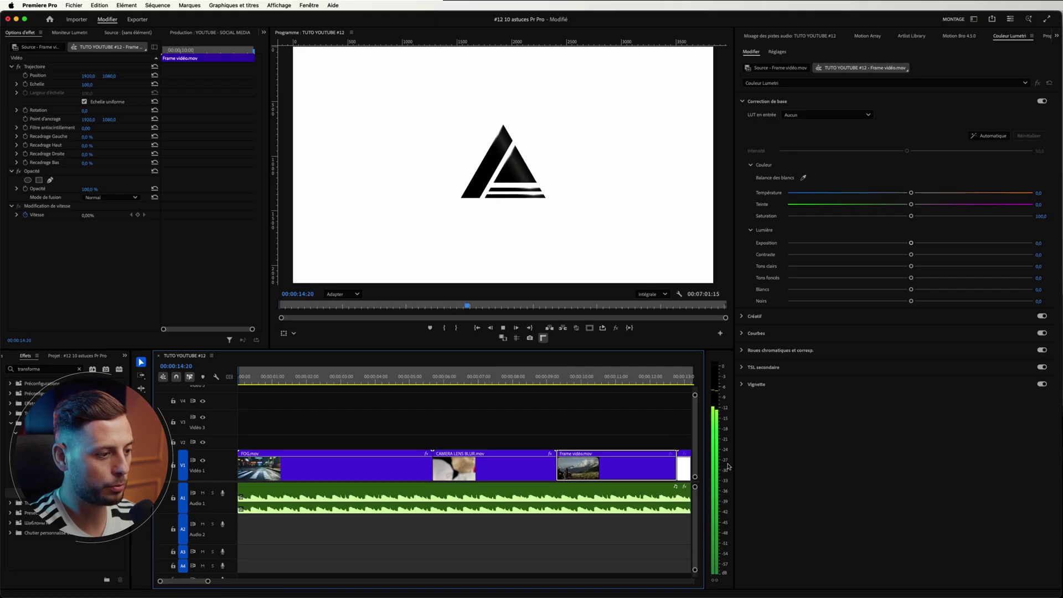
{"action": "key", "text": "space"}
Change the automatic playback scrolling preference to Défilement régulier and confirm
{"action": "left_click", "coordinate": [39, 5]}
{"action": "left_click", "coordinate": [573, 239]}
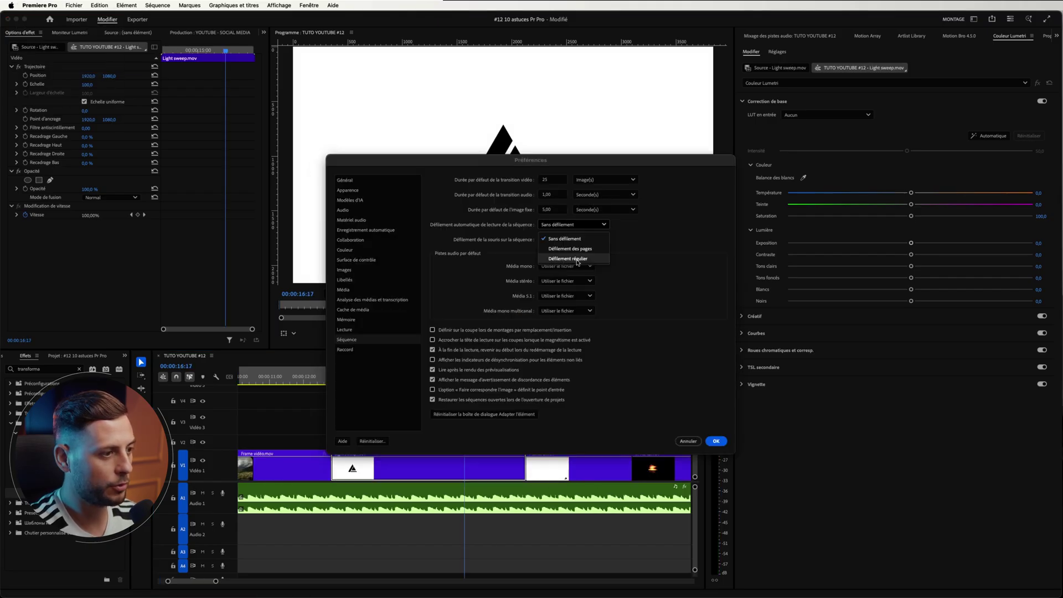
{"action": "left_click", "coordinate": [577, 259]}
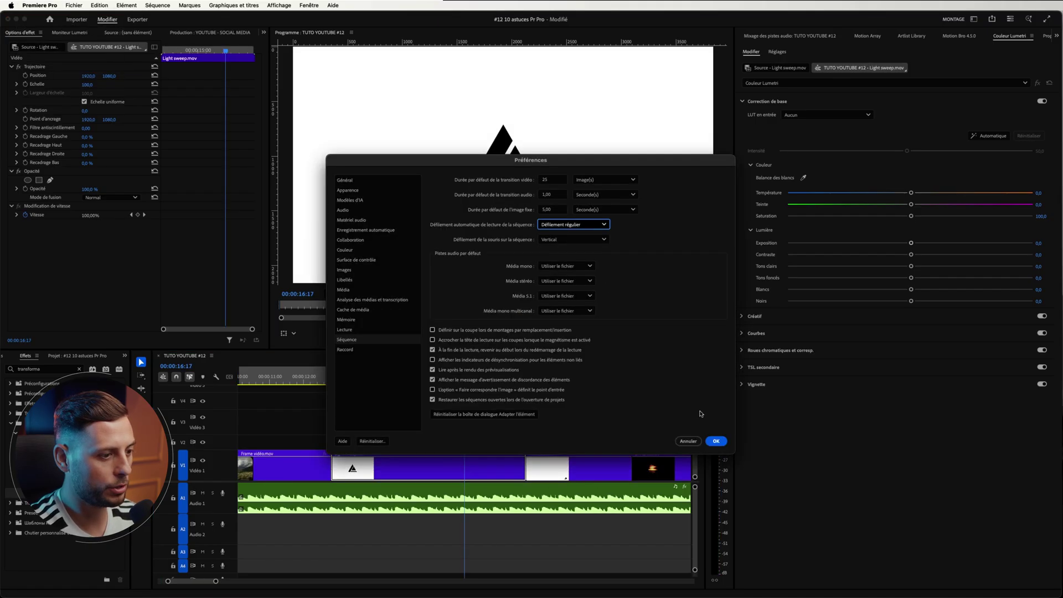
{"action": "left_click", "coordinate": [715, 441]}
Move the playhead back along the timeline and play the sequence to check the regular scrolling
{"action": "left_click", "coordinate": [375, 394]}
{"action": "scroll", "coordinate": [375, 394], "scroll_direction": "left", "scroll_amount": 10}
{"action": "left_click_drag", "start_coordinate": [368, 380], "coordinate": [642, 428]}
{"action": "key", "text": "space"}
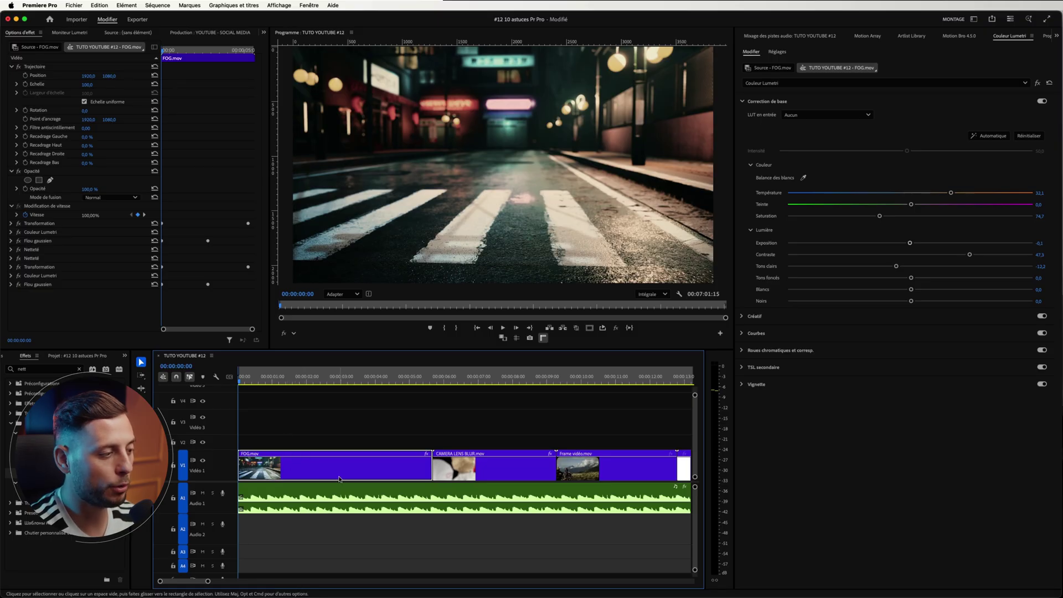
Filter the FOG.mov effect settings to display only the keyframed properties
{"action": "left_click", "coordinate": [142, 271]}
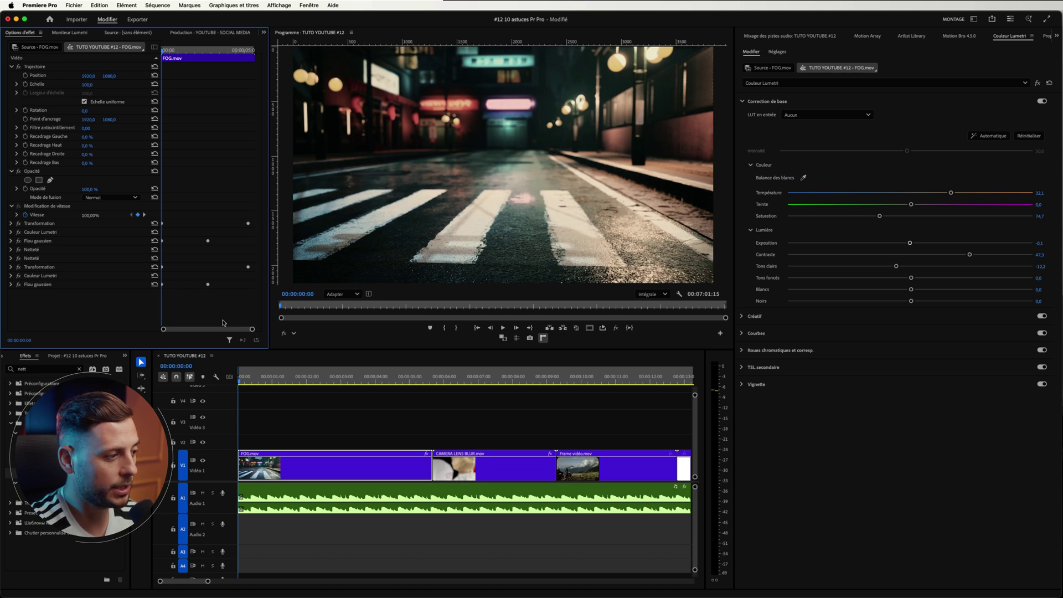
{"action": "left_click", "coordinate": [229, 339]}
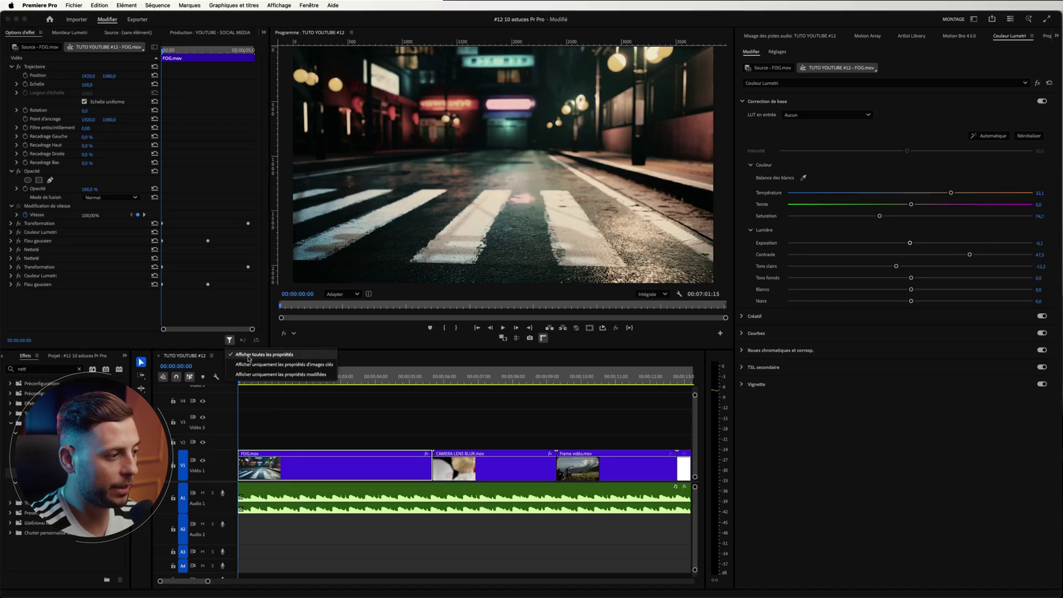
{"action": "left_click", "coordinate": [250, 365]}
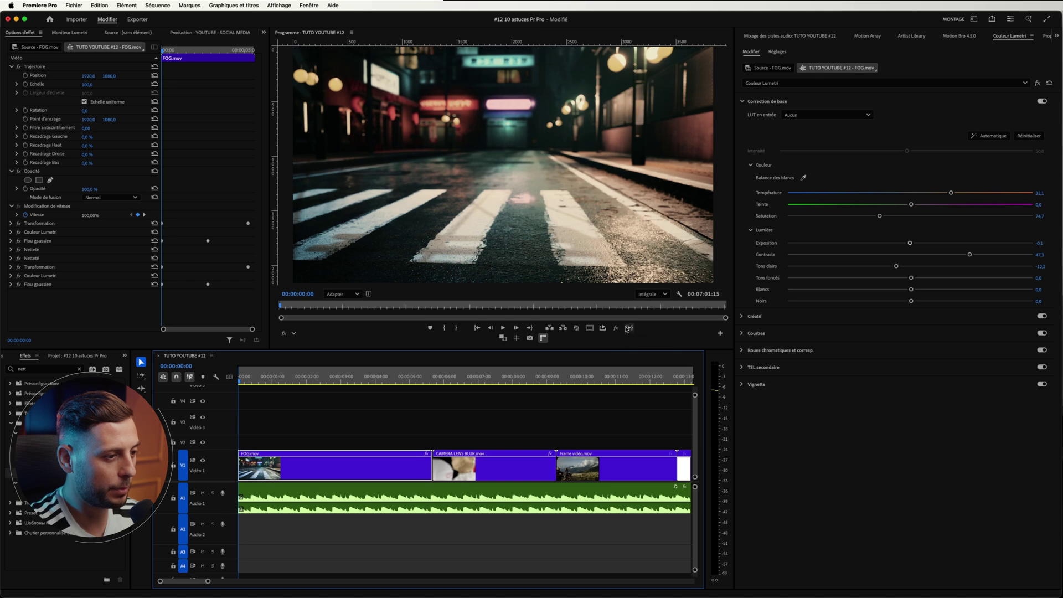
Place the effects on/off toggle among the Program monitor's buttons, and switch the effects off and back on
{"action": "left_click", "coordinate": [720, 334]}
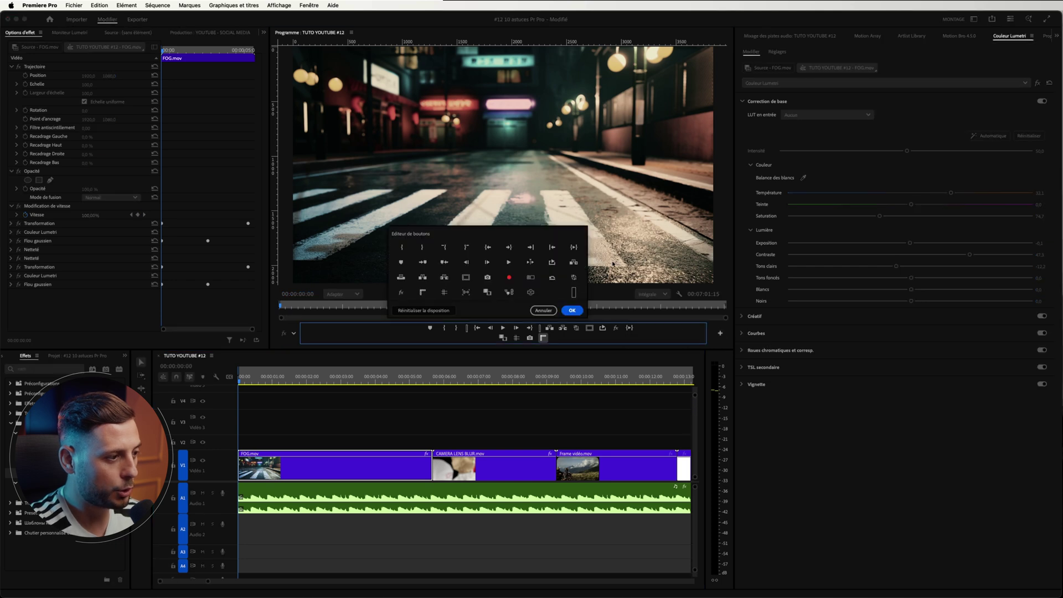
{"action": "left_click_drag", "start_coordinate": [402, 293], "coordinate": [602, 329]}
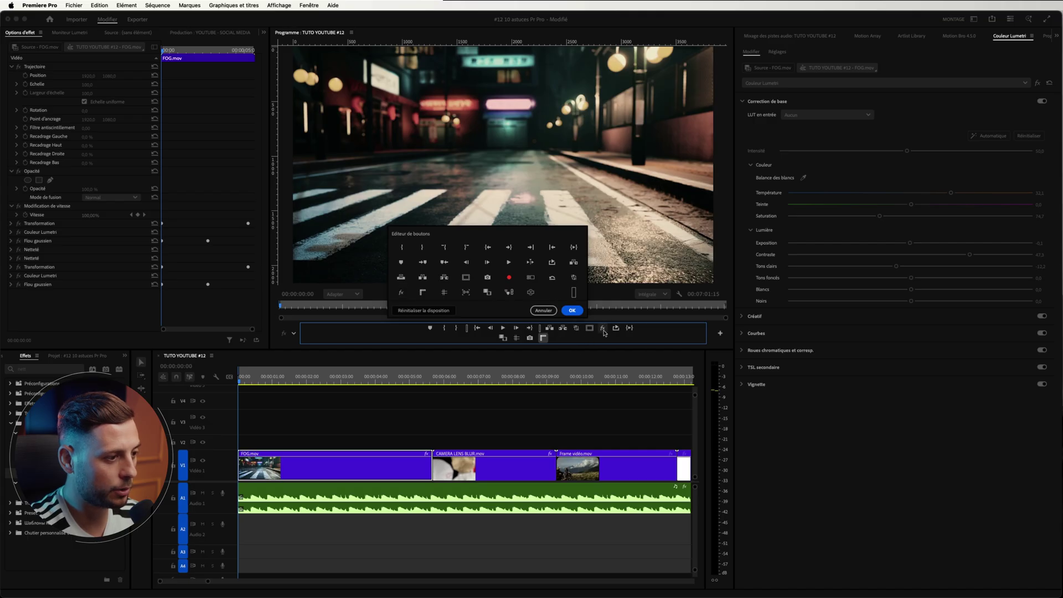
{"action": "key", "text": "Return"}
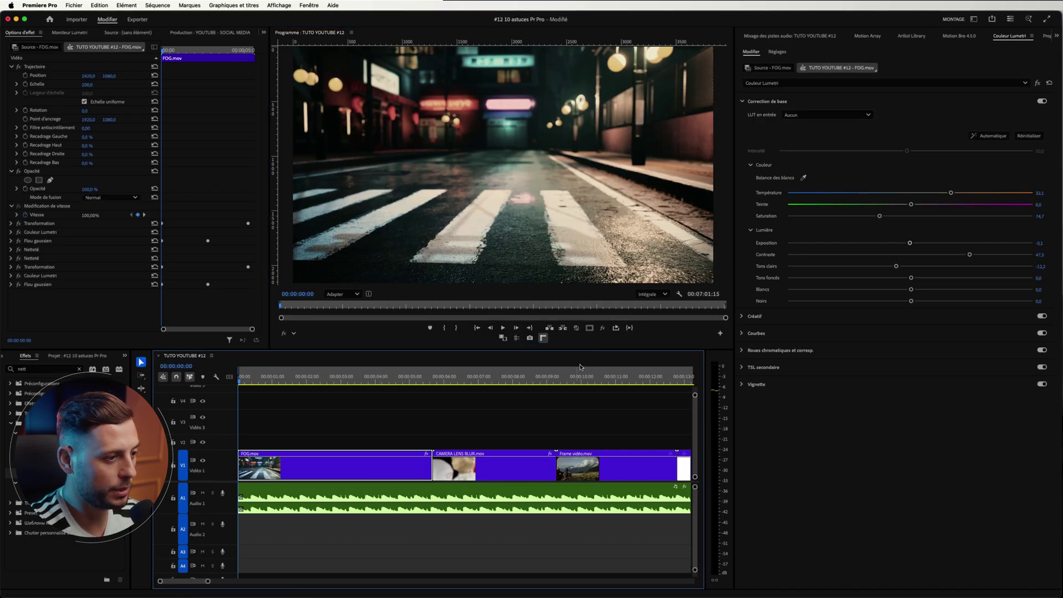
{"action": "left_click", "coordinate": [602, 329]}
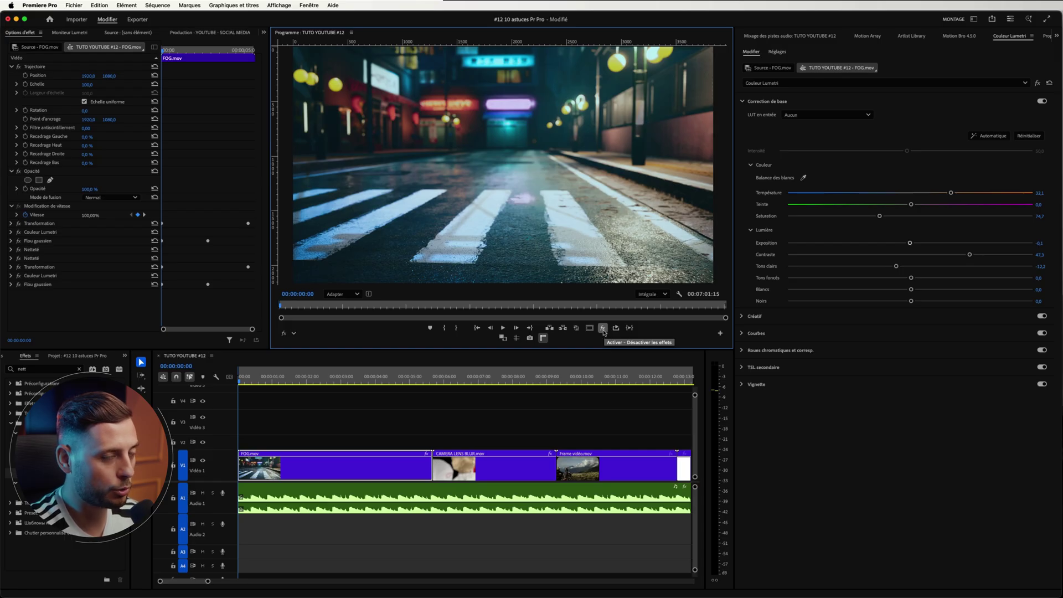
{"action": "left_click", "coordinate": [603, 329]}
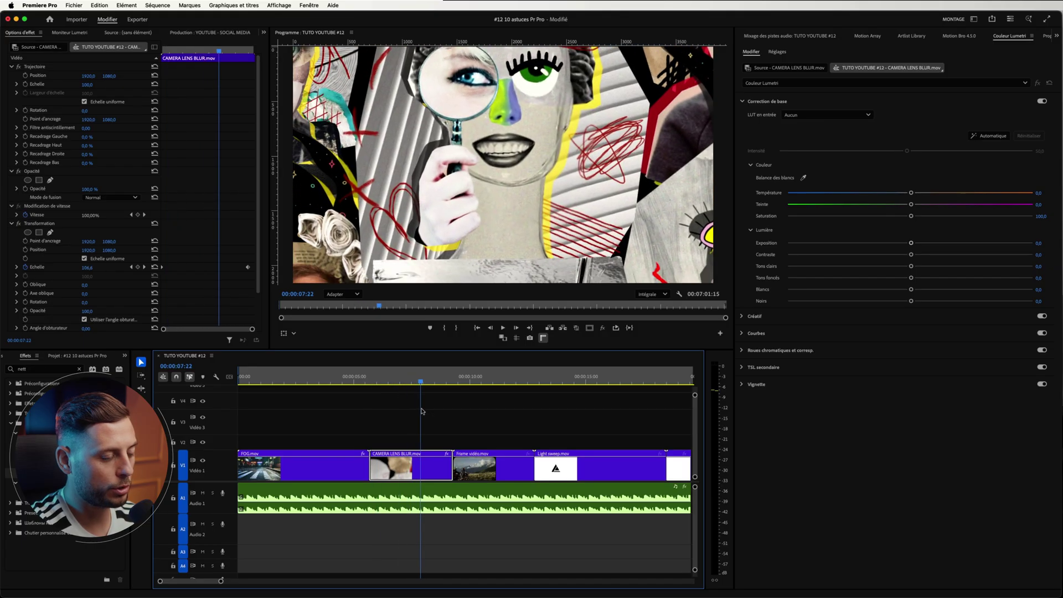
Try to rearrange the Frame vidéo clip ahead of the CAMERA LENS BLUR clip on Vidéo 1, and undo the move
{"action": "key", "text": "space"}
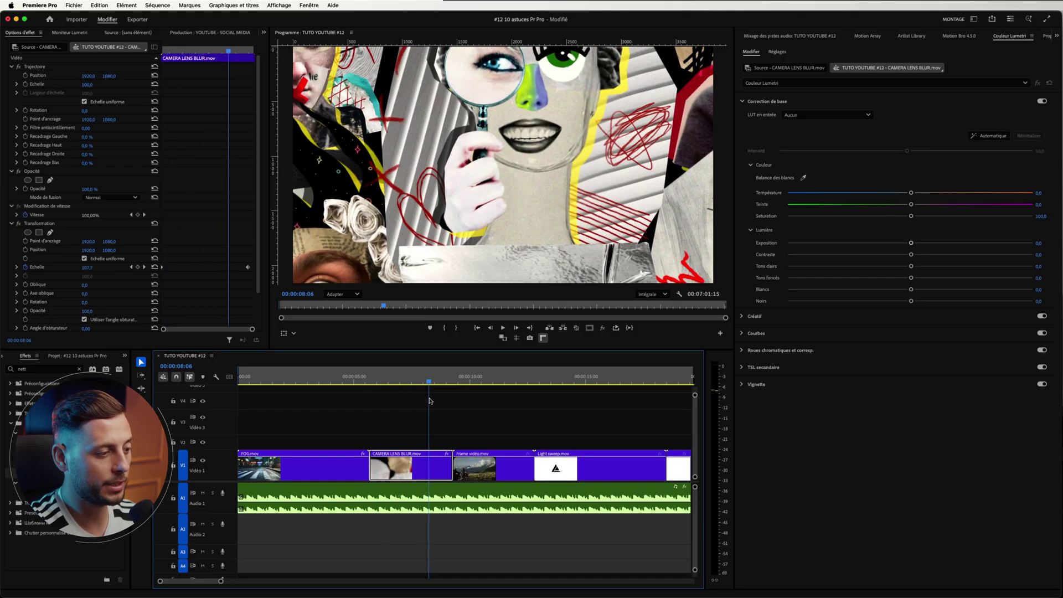
{"action": "left_click", "coordinate": [487, 472]}
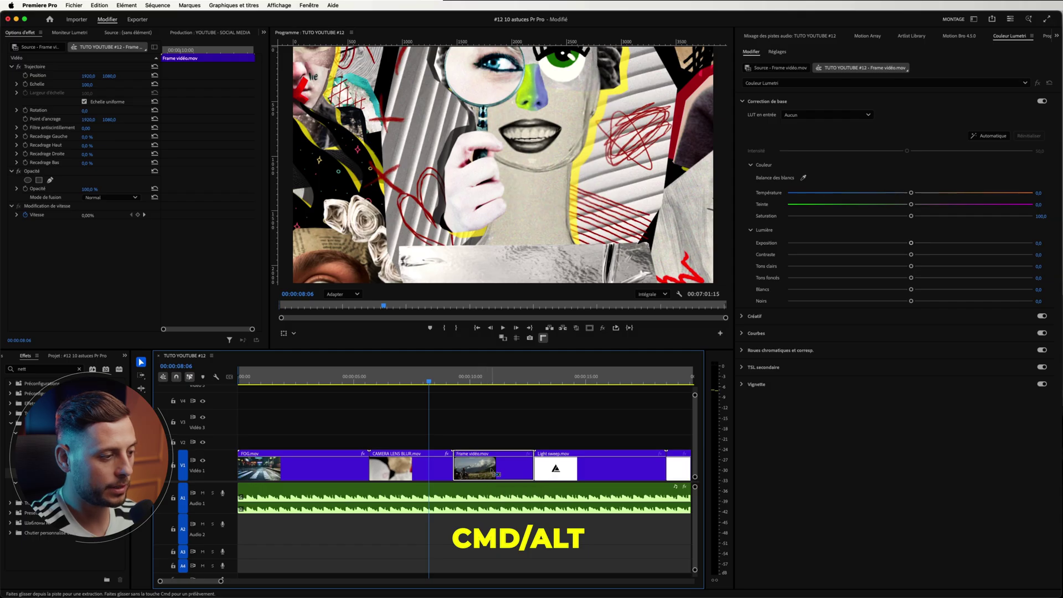
{"action": "left_click_drag", "start_coordinate": [497, 475], "coordinate": [409, 474]}
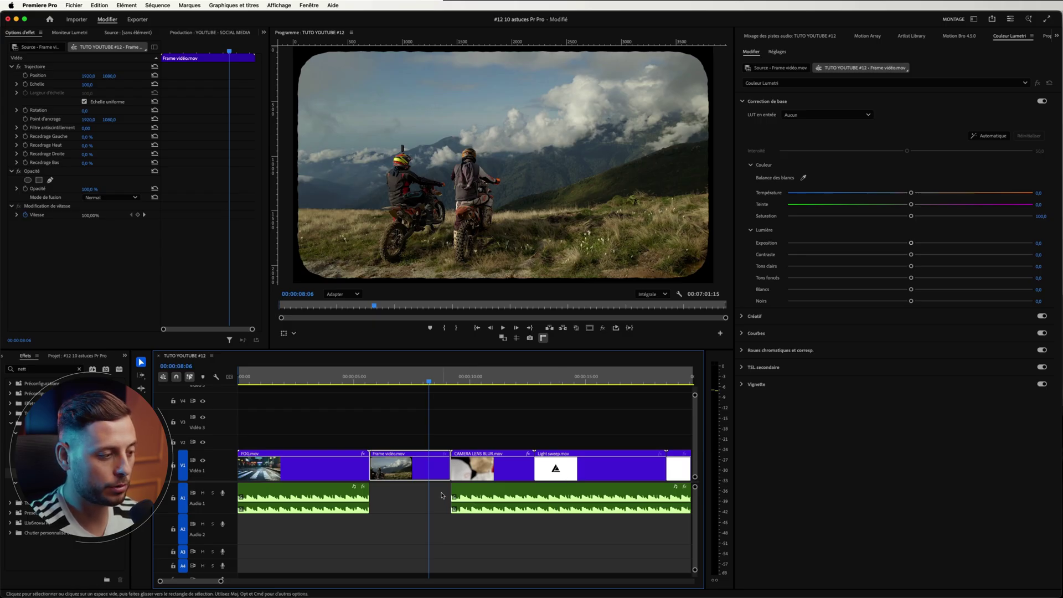
{"action": "key", "text": "super+z"}
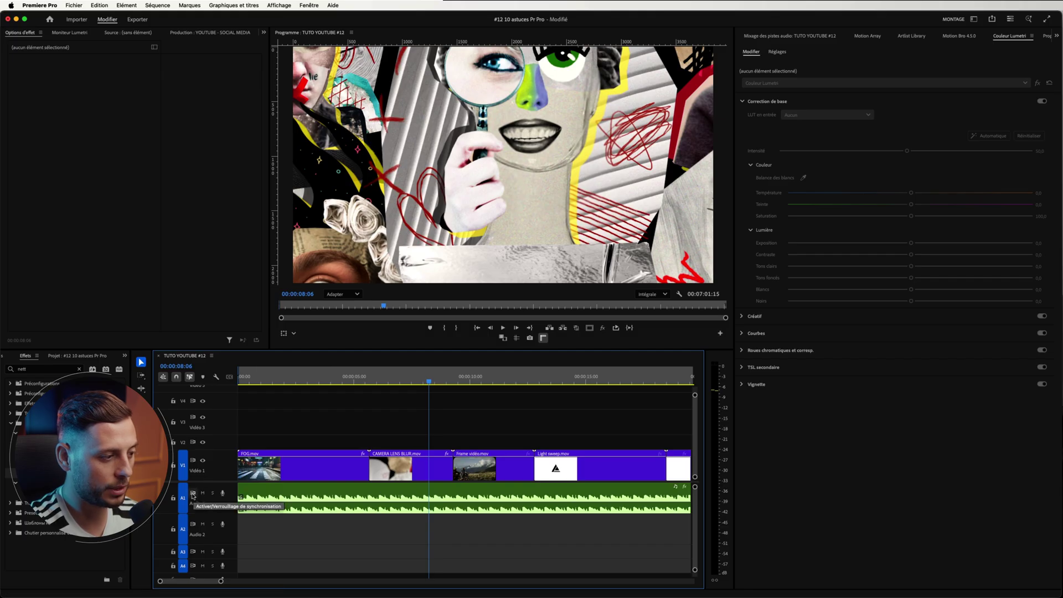
Move the Frame vidéo clip on Vidéo 1 so it sits between the FOG and CAMERA LENS BLUR clips
{"action": "left_click", "coordinate": [498, 471]}
{"action": "left_click_drag", "start_coordinate": [498, 472], "coordinate": [415, 472]}
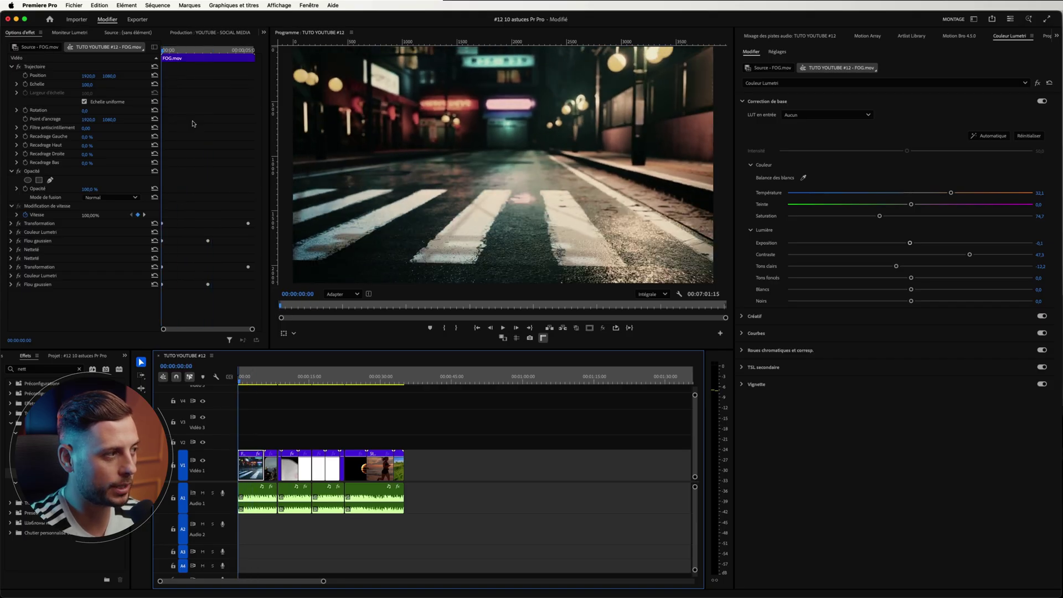
Jump the playhead to the next gap in the sequence at 00:00:08:08, and on to the following gap at 00:00:15:15
{"action": "left_click", "coordinate": [157, 5]}
{"action": "mouse_move", "coordinate": [248, 242]}
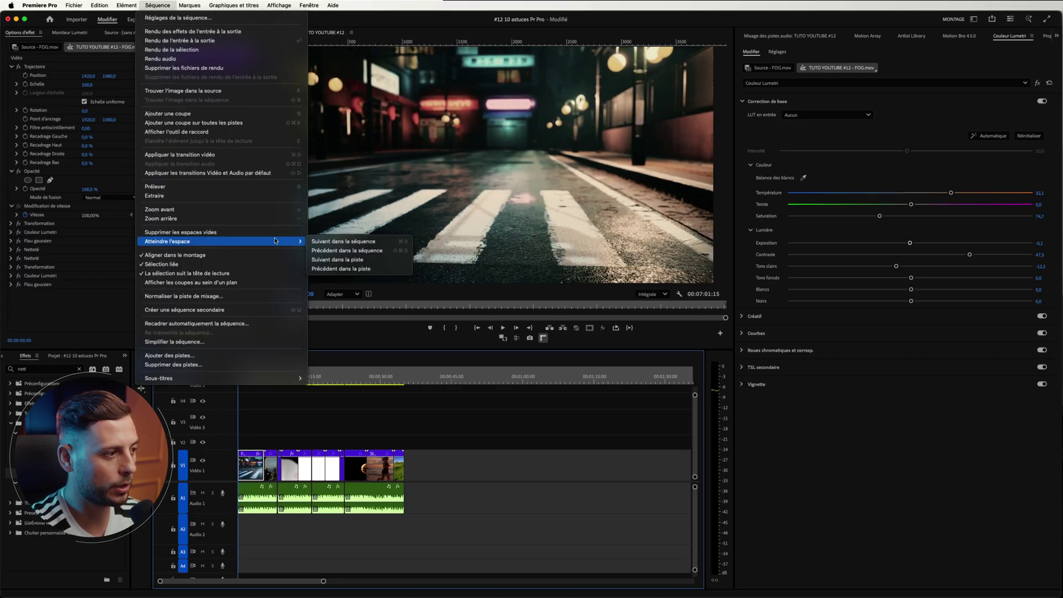
{"action": "left_click", "coordinate": [330, 242]}
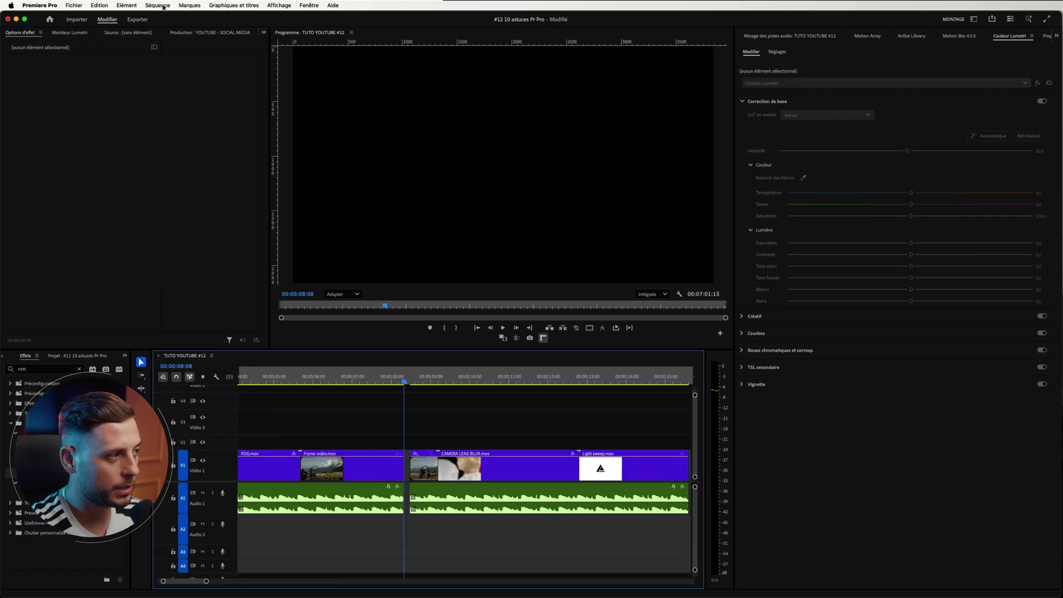
{"action": "left_click", "coordinate": [157, 5]}
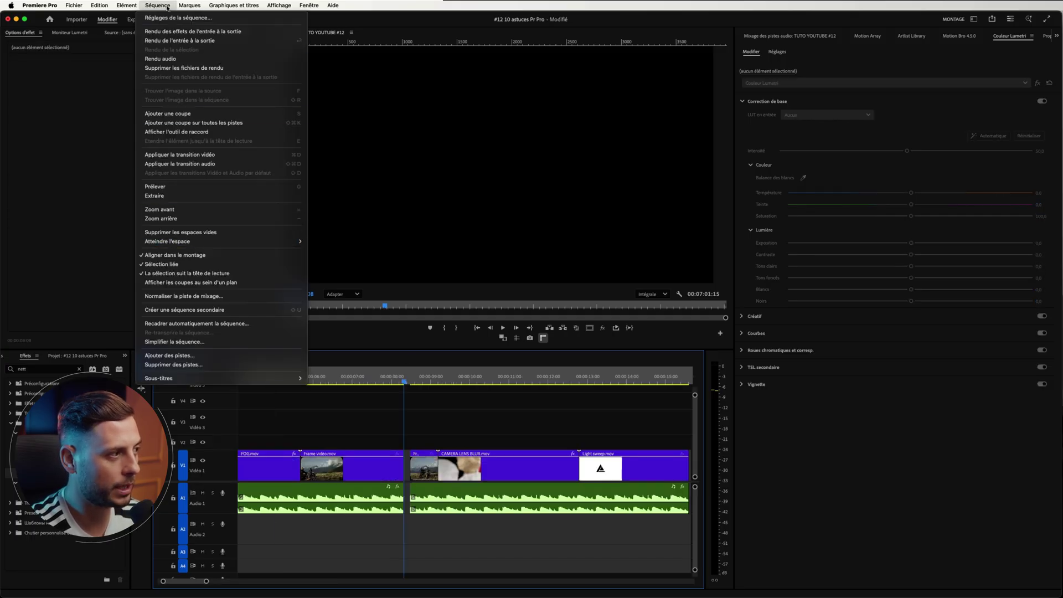
{"action": "mouse_move", "coordinate": [276, 241]}
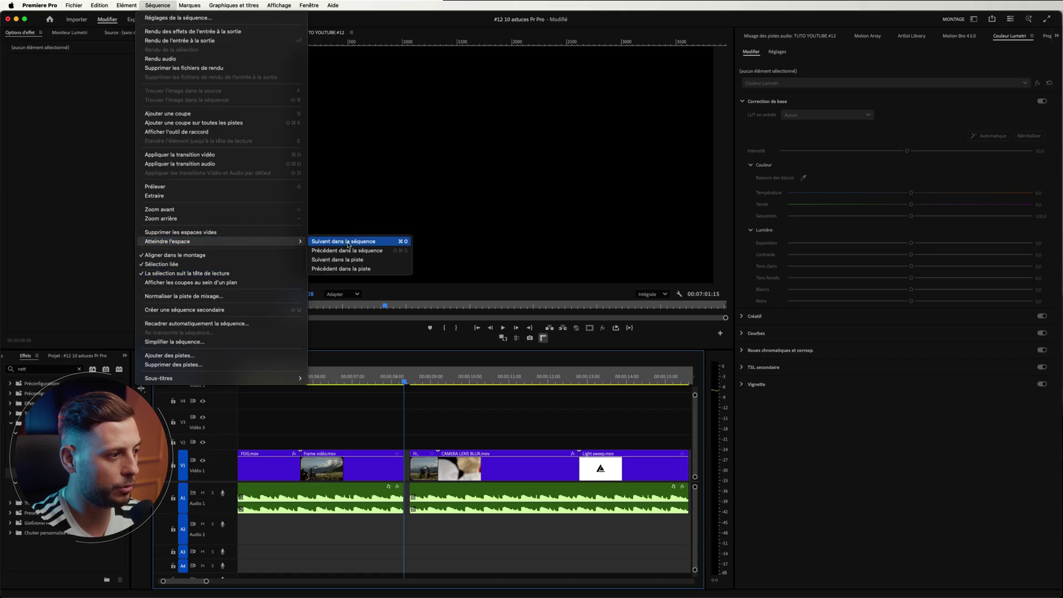
{"action": "left_click", "coordinate": [348, 244]}
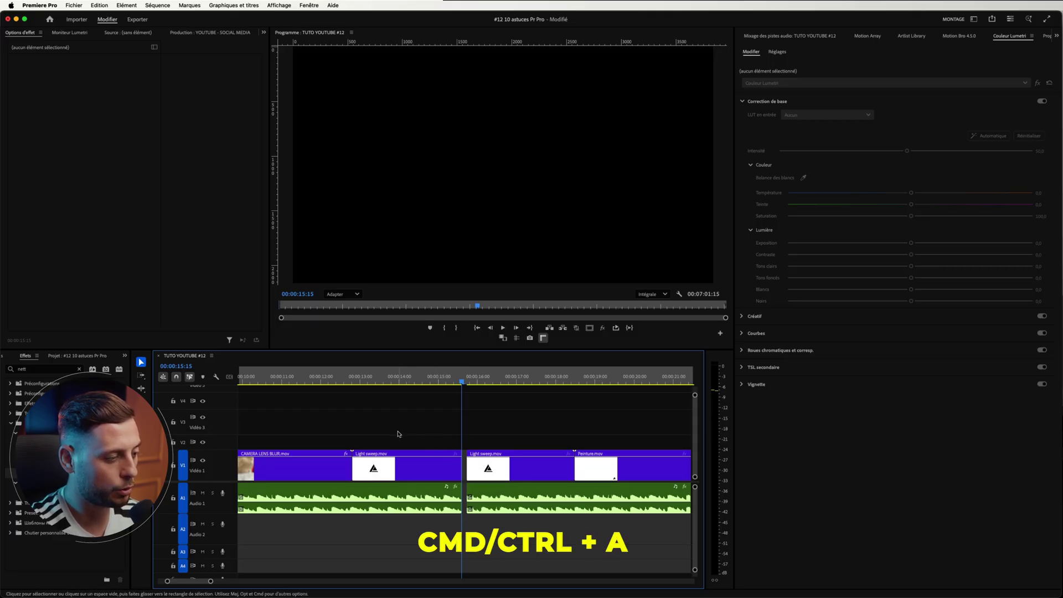
Select all clips in the sequence, remove every gap between them, and return the playhead to the sequence's start
{"action": "key", "text": "super+a"}
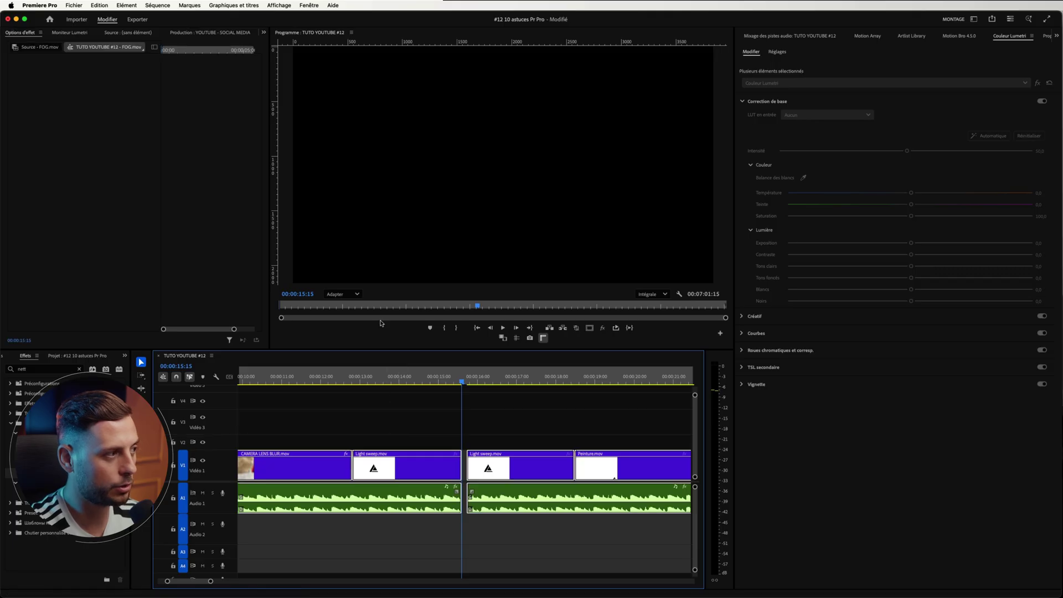
{"action": "left_click", "coordinate": [164, 7]}
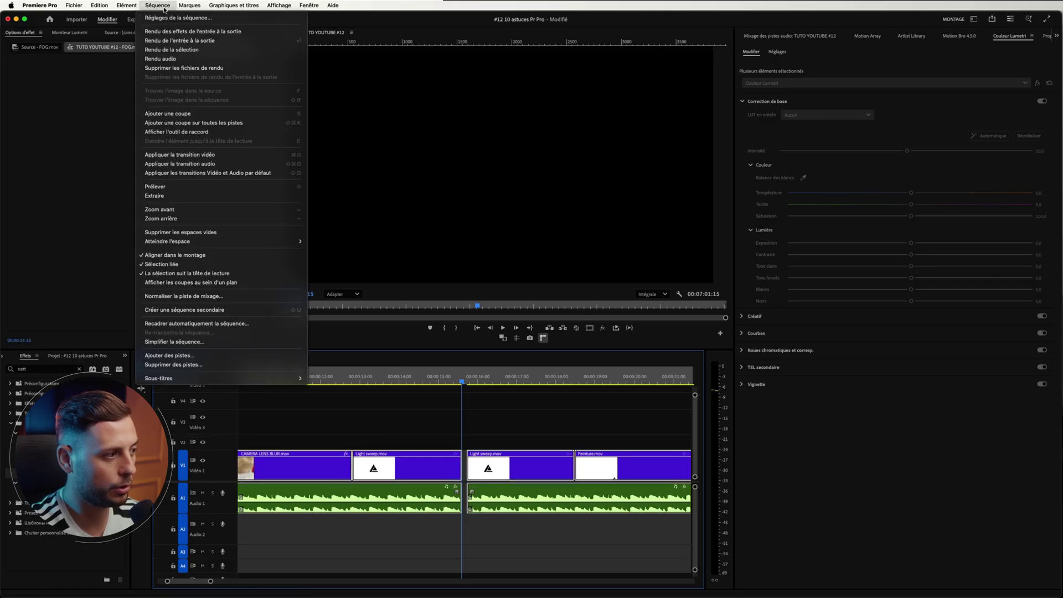
{"action": "left_click", "coordinate": [186, 233]}
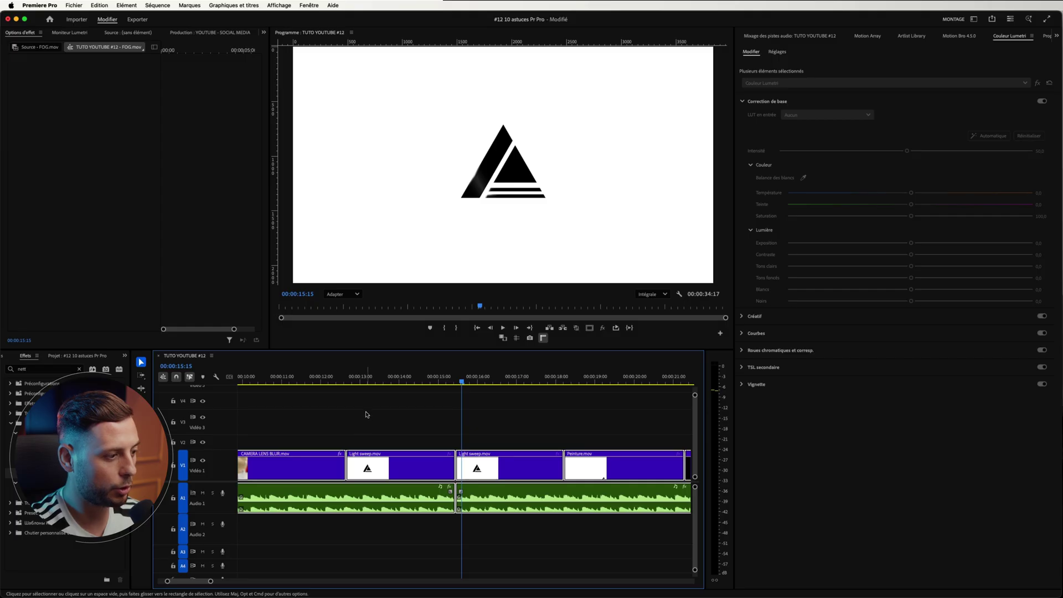
{"action": "scroll", "coordinate": [361, 459], "scroll_direction": "down", "scroll_amount": 5}
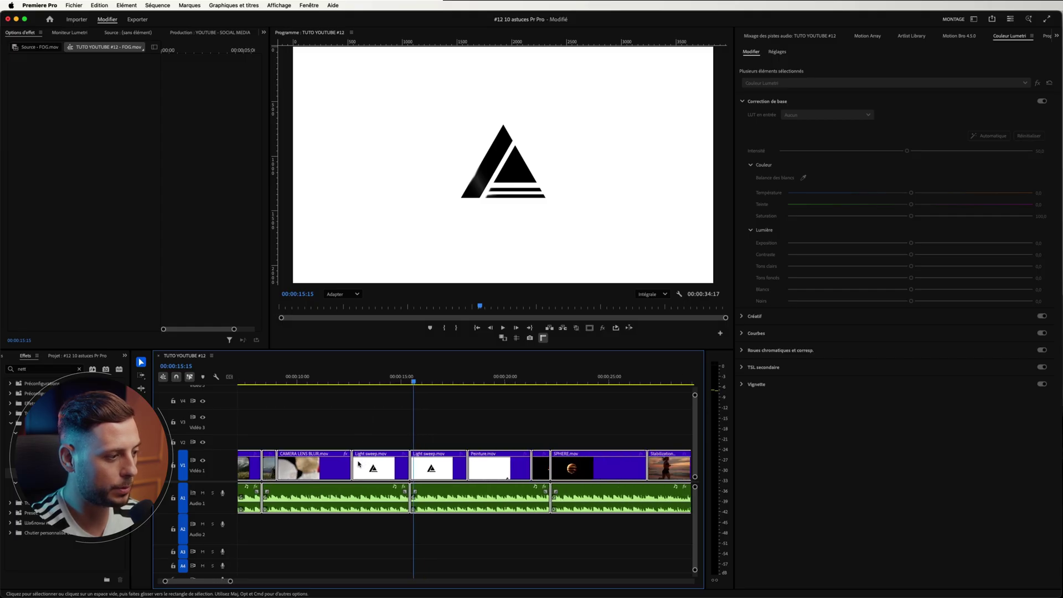
{"action": "key", "text": "Home"}
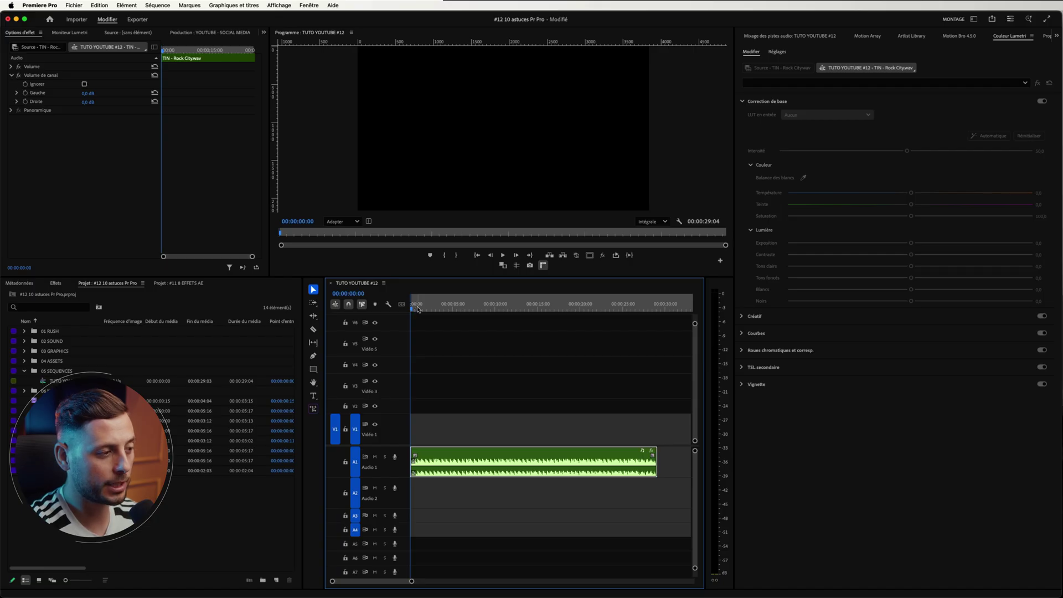
Add sequence markers at intervals along the music clip on Audio 1
{"action": "left_click_drag", "start_coordinate": [418, 310], "coordinate": [409, 364]}
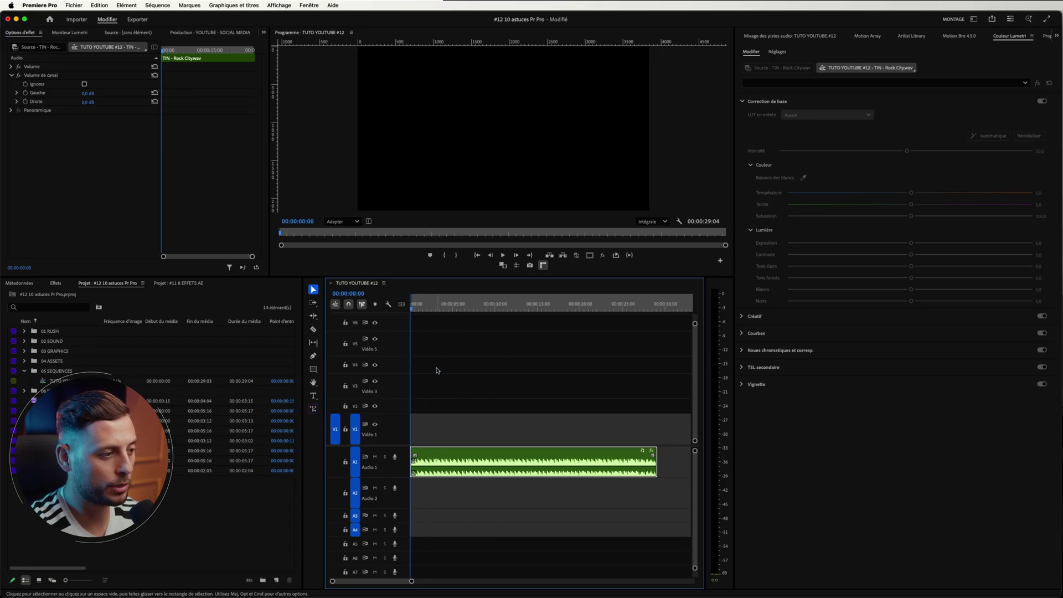
{"action": "mouse_move", "coordinate": [420, 310]}
{"action": "left_mouse_down"}
{"action": "mouse_move", "coordinate": [459, 311]}
{"action": "mouse_move", "coordinate": [413, 312]}
{"action": "mouse_move", "coordinate": [429, 313]}
{"action": "left_mouse_up"}
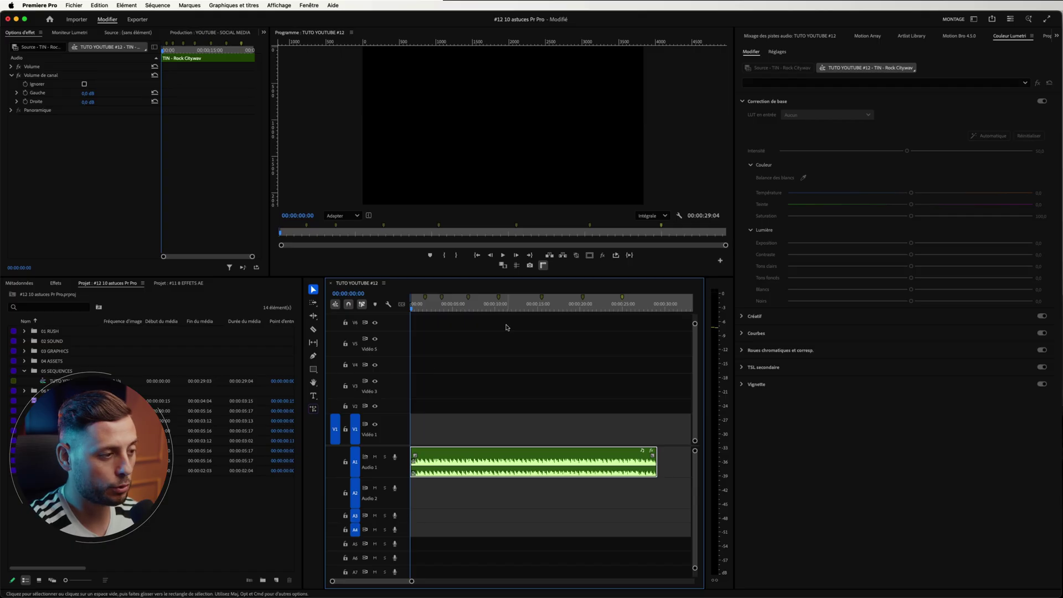
Switch the #12 10 astuces Pr Pro project's contents to icon view
{"action": "left_click", "coordinate": [171, 512]}
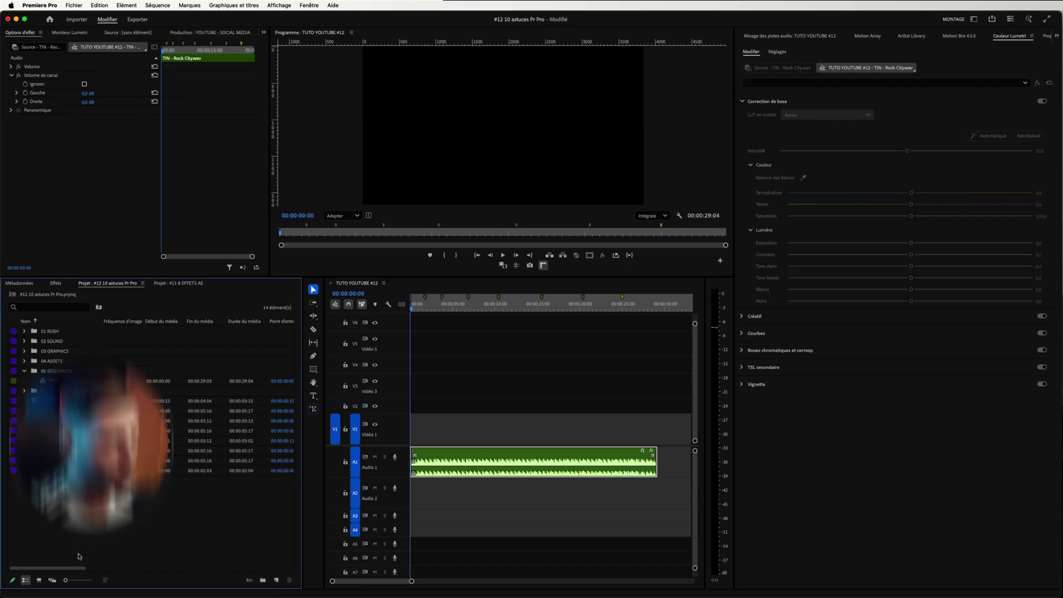
{"action": "left_click", "coordinate": [39, 580]}
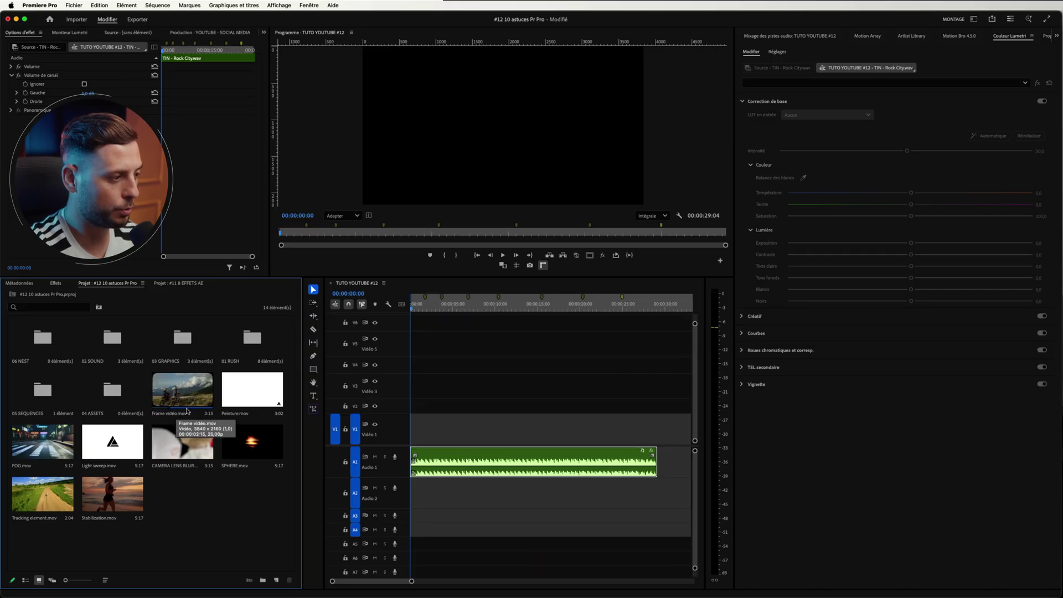
Mark out points on the project's video clips and automate all of them to the sequence with the position Aux marques non numérotées
{"action": "key", "text": "o"}
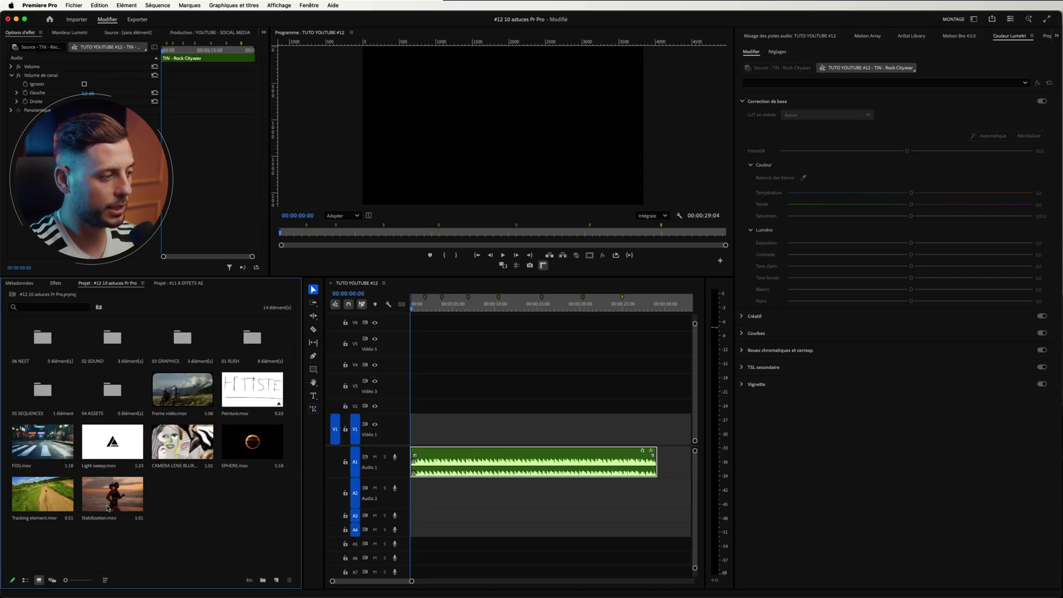
{"action": "left_click_drag", "start_coordinate": [262, 534], "coordinate": [11, 404]}
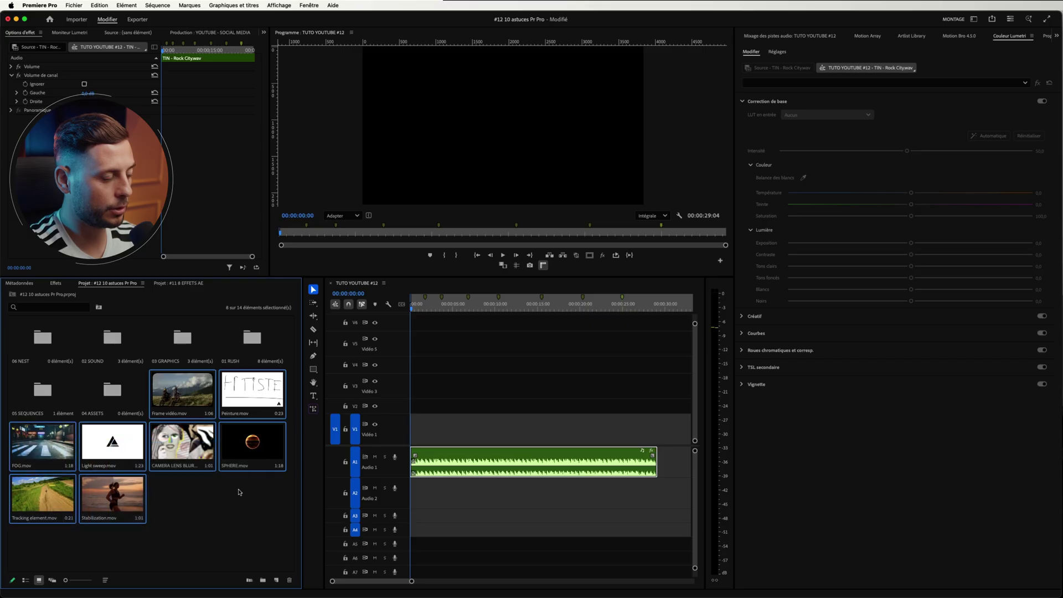
{"action": "left_click", "coordinate": [249, 580]}
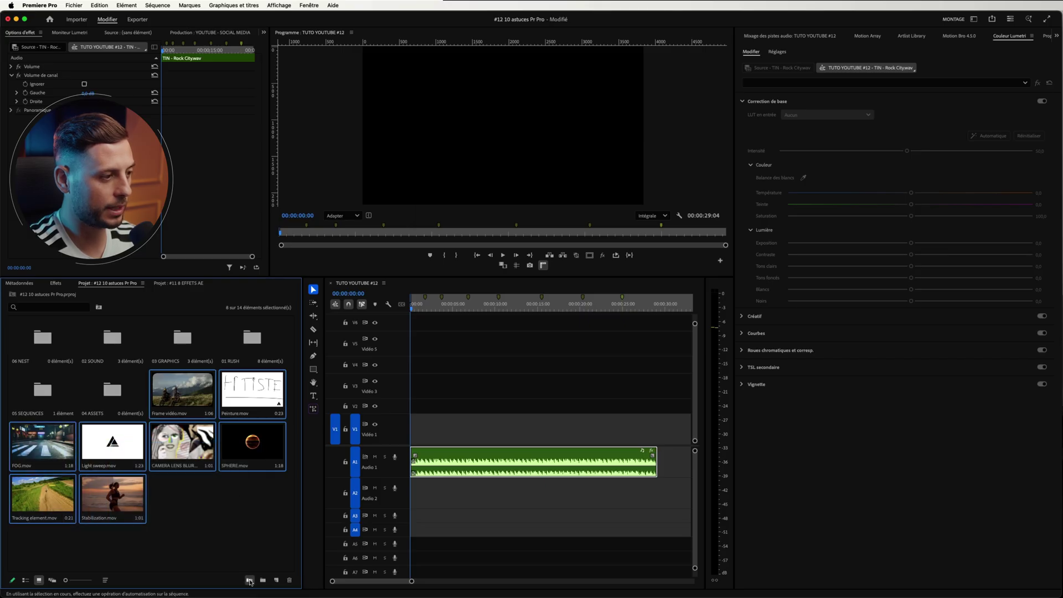
{"action": "left_click", "coordinate": [506, 257]}
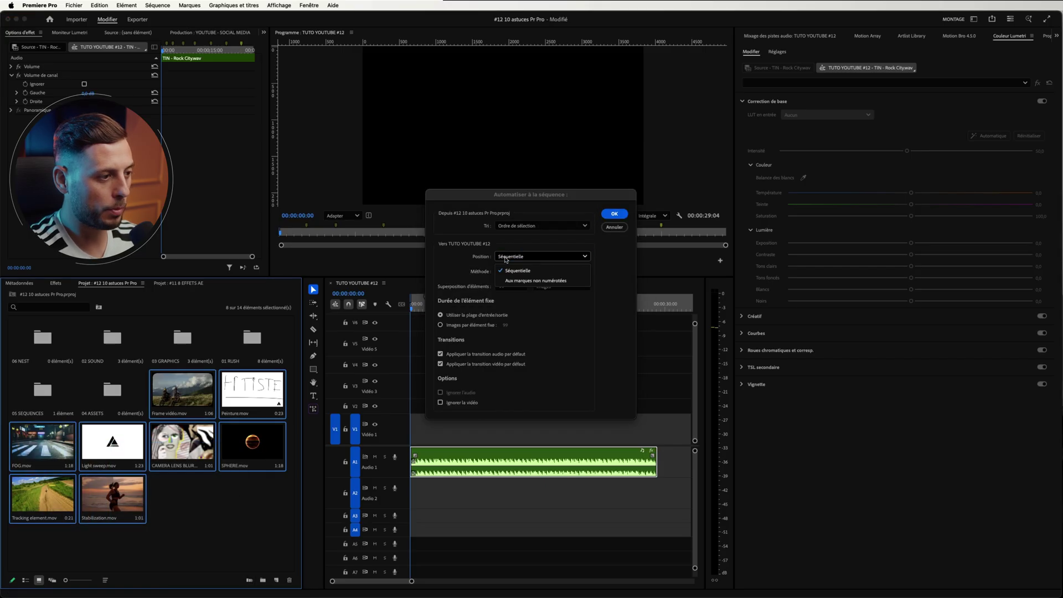
{"action": "left_click", "coordinate": [516, 282]}
{"action": "key", "text": "Return"}
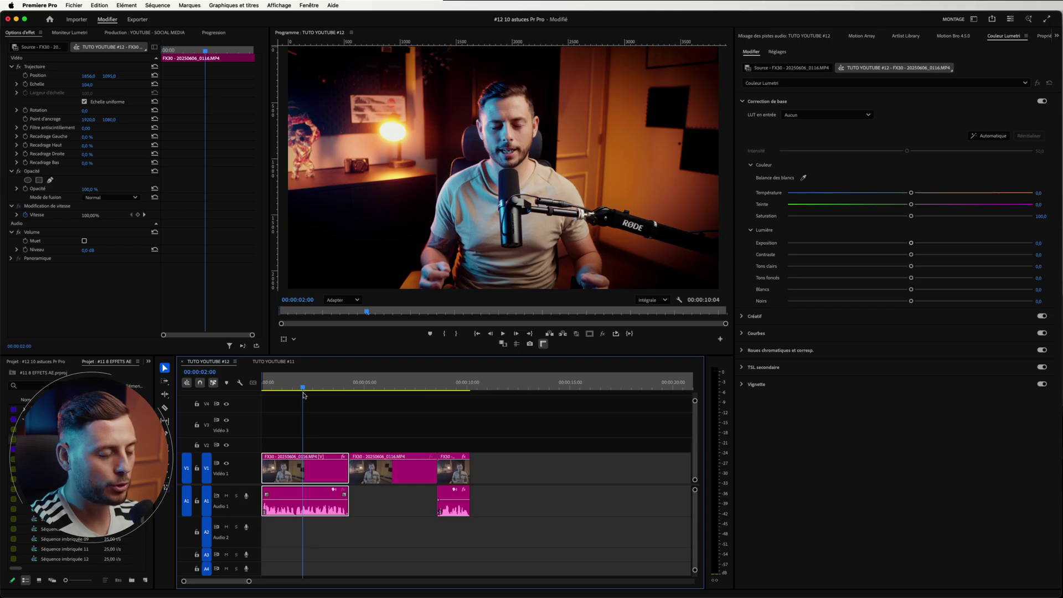
Match the middle clip on Vidéo 1 to its source frame and place only the source's audio beneath it on Audio 1
{"action": "left_click_drag", "start_coordinate": [303, 396], "coordinate": [378, 476]}
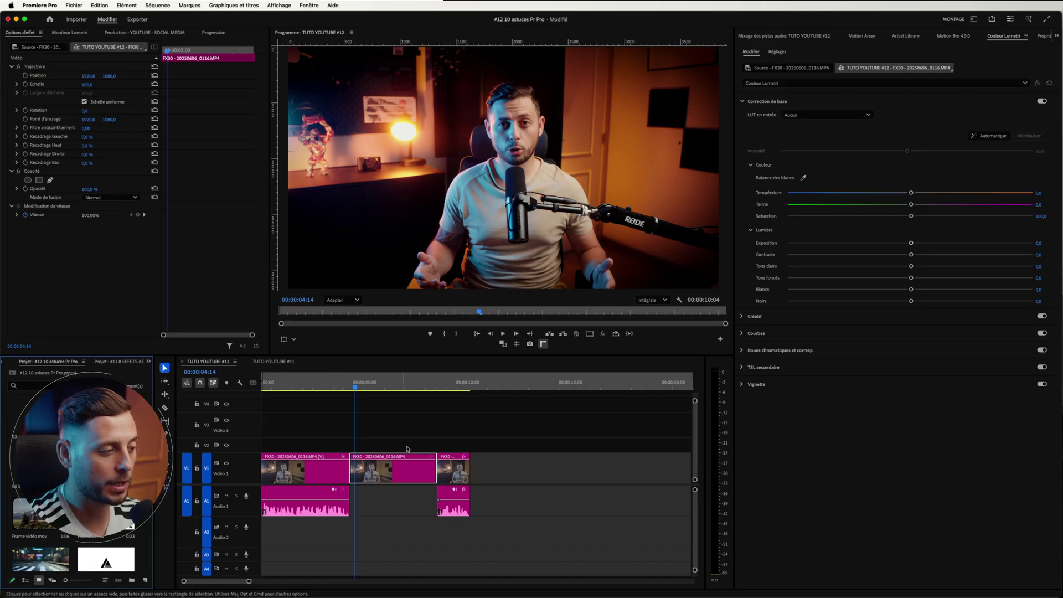
{"action": "left_click", "coordinate": [389, 475]}
{"action": "key", "text": "f"}
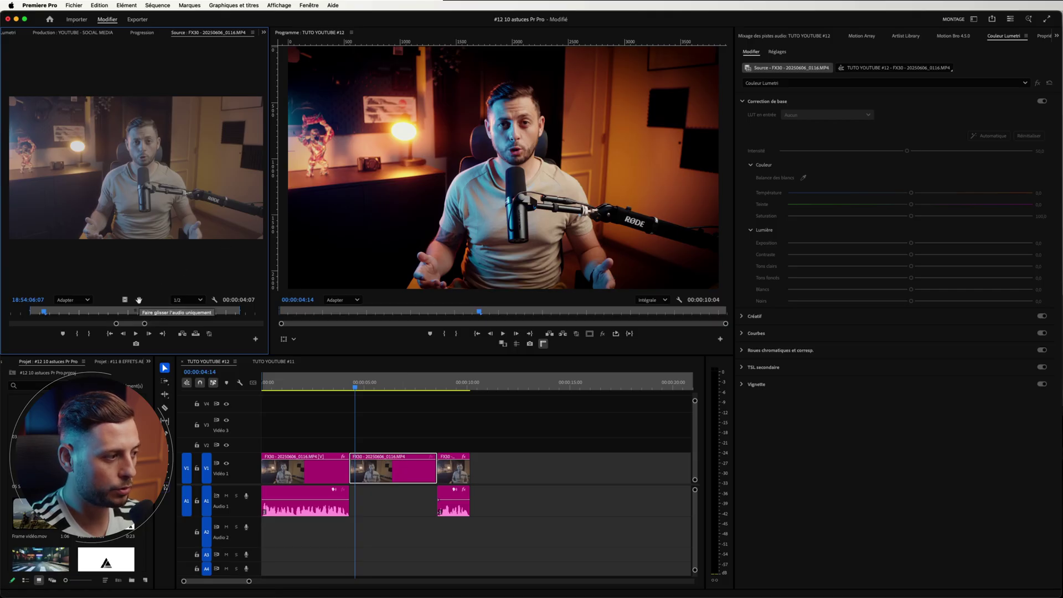
{"action": "left_click_drag", "start_coordinate": [366, 486], "coordinate": [355, 511]}
{"action": "key", "text": "space"}
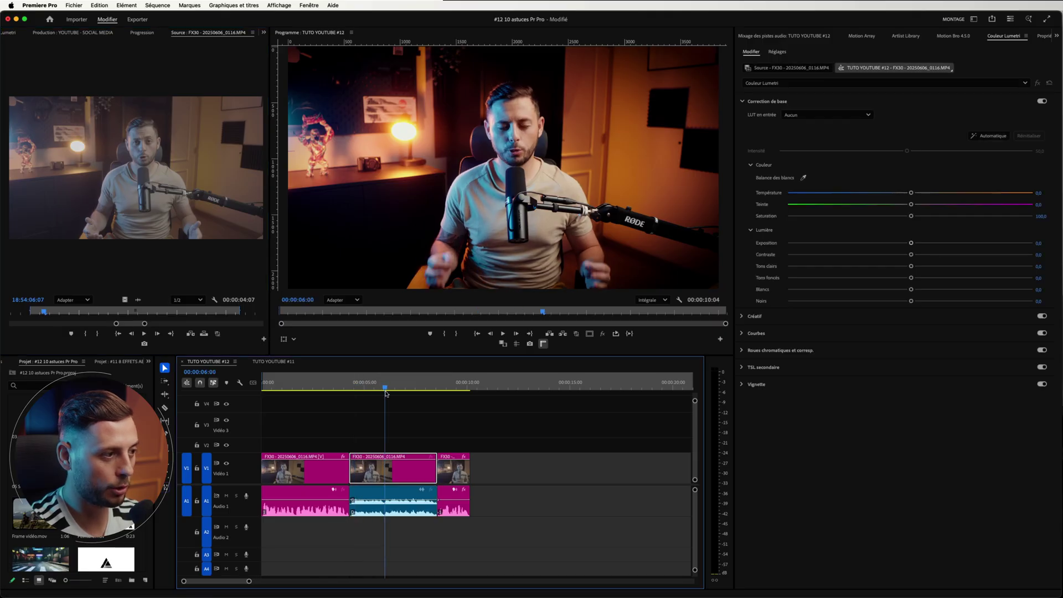
Delete the middle clip's video and restore it on Vidéo 1 from the source matched to its remaining audio, using video only
{"action": "key", "text": "Delete"}
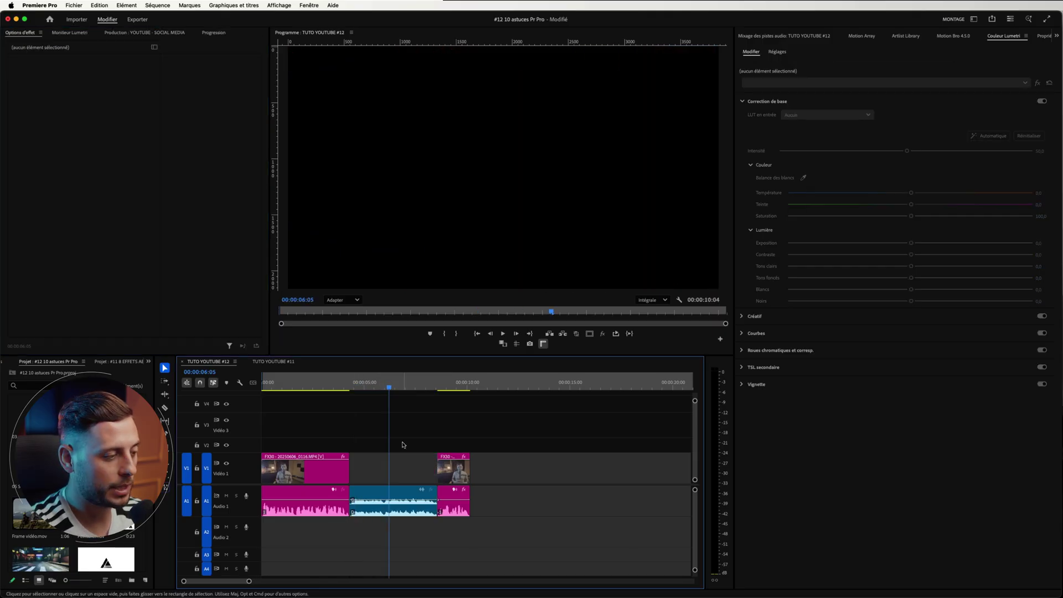
{"action": "left_click", "coordinate": [397, 494]}
{"action": "key", "text": "f"}
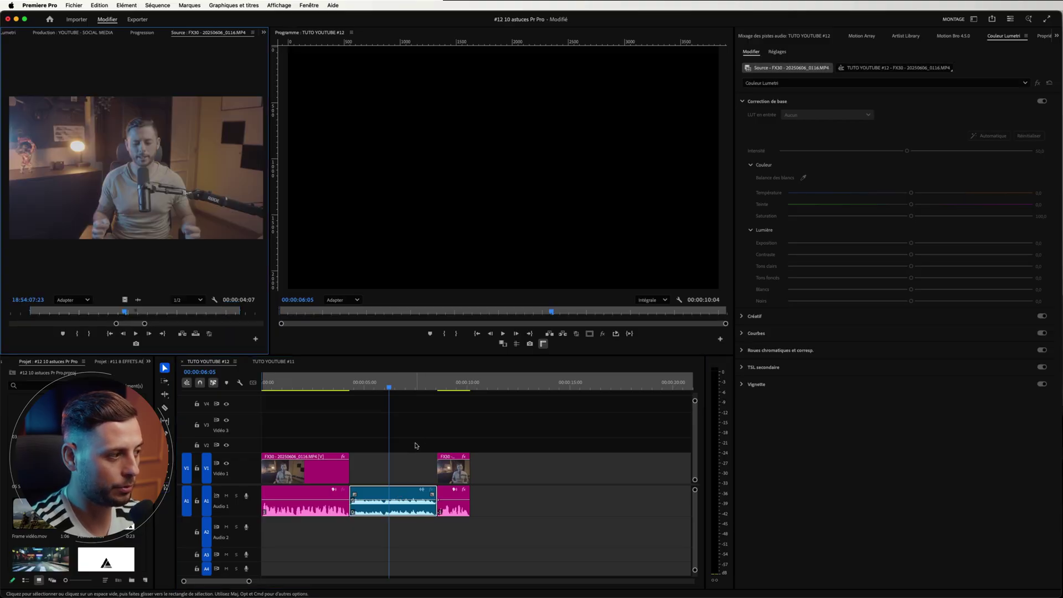
{"action": "left_click_drag", "start_coordinate": [127, 297], "coordinate": [351, 477]}
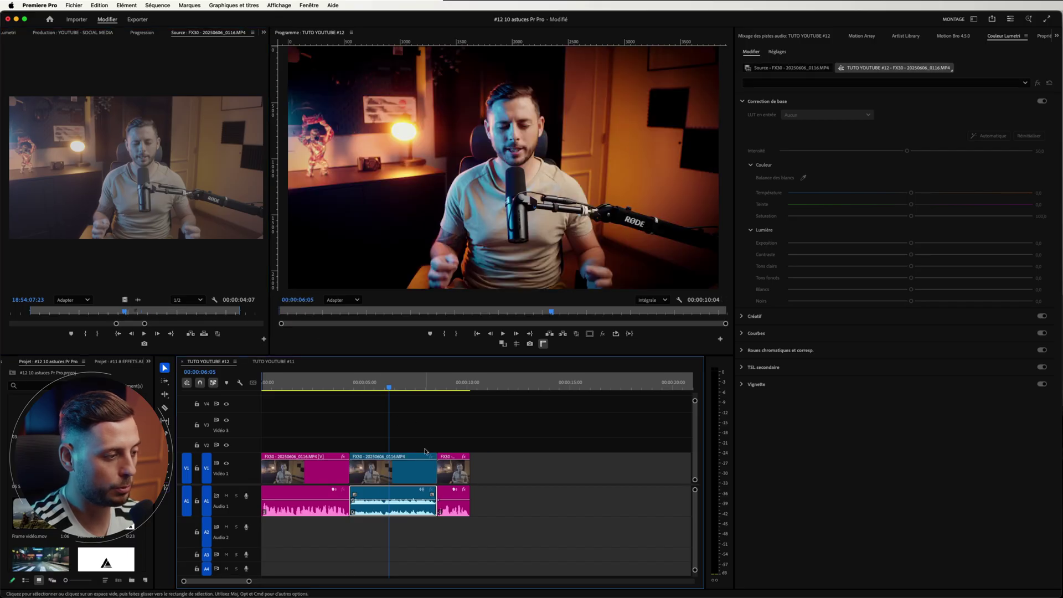